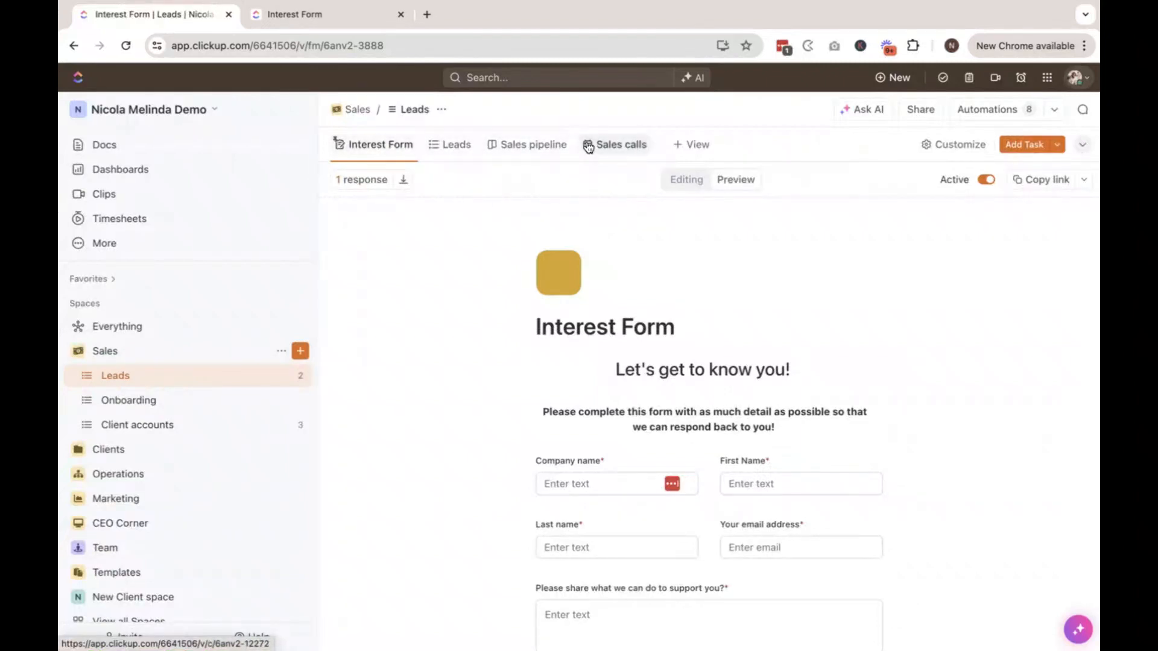
Step: Open the Leads list view and examine its columns, from First Name through Lead Stage and Job Value to Call booked
click(459, 149)
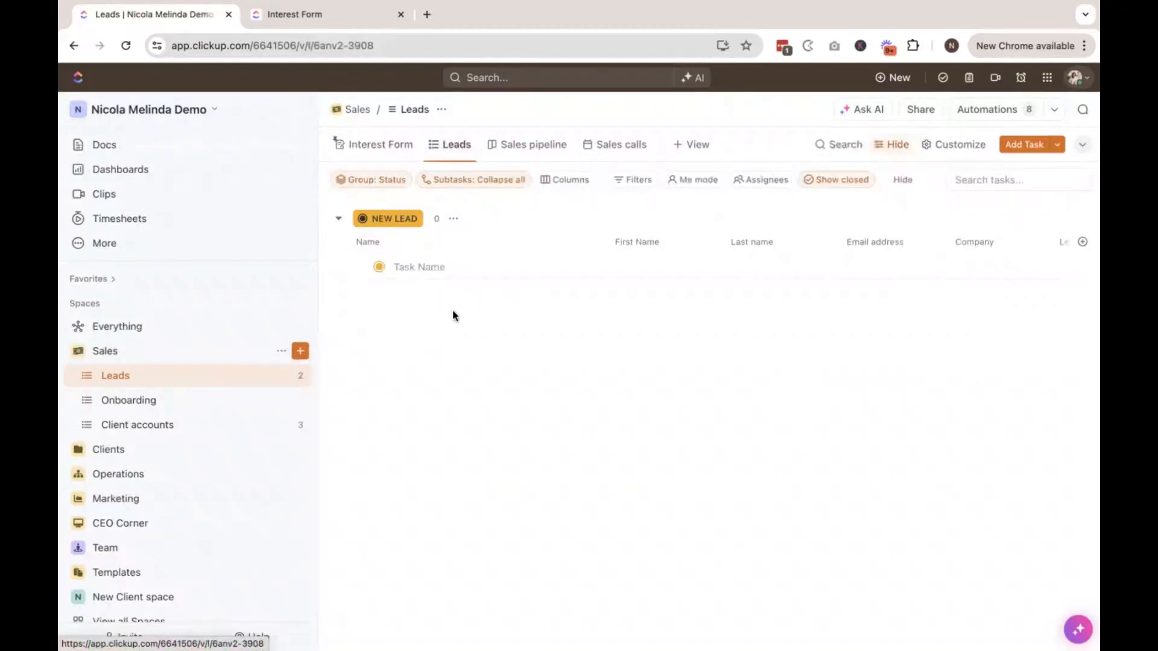
scroll(616, 298, right, 3)
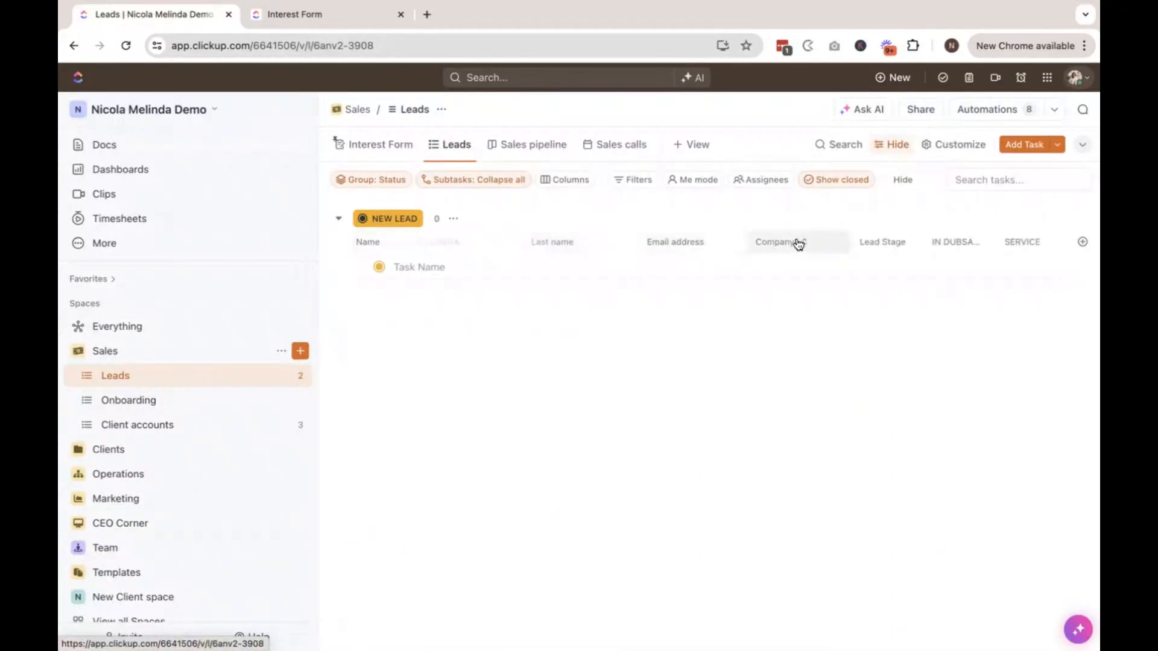
scroll(804, 243, right, 3)
scroll(806, 244, right, 5)
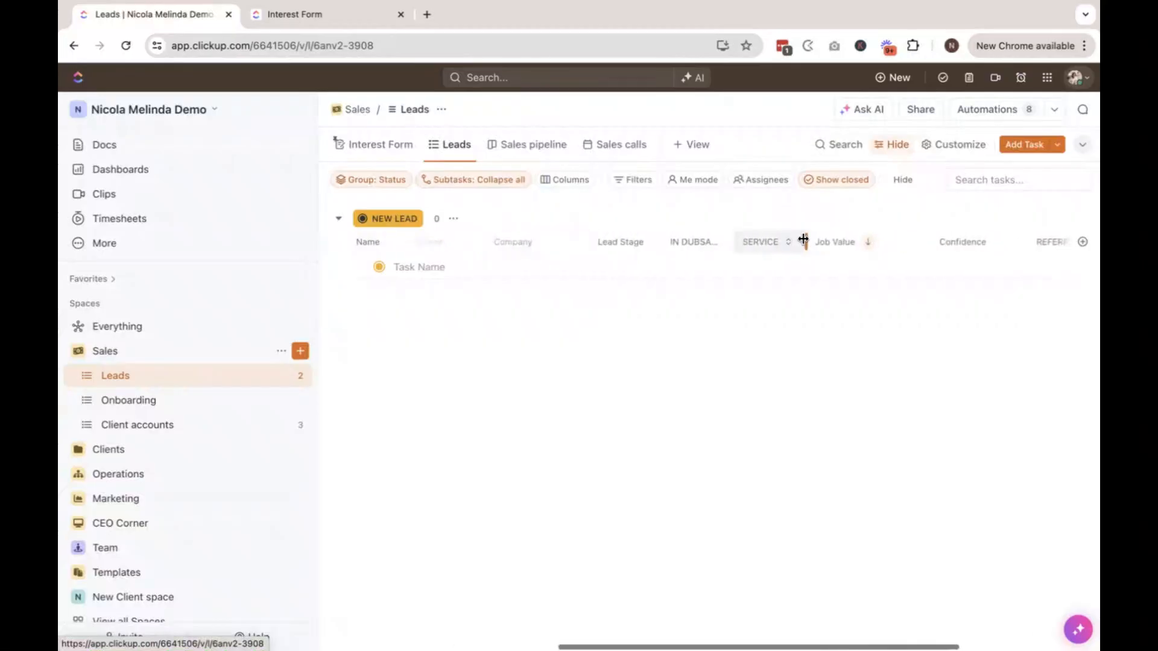
scroll(892, 243, right, 3)
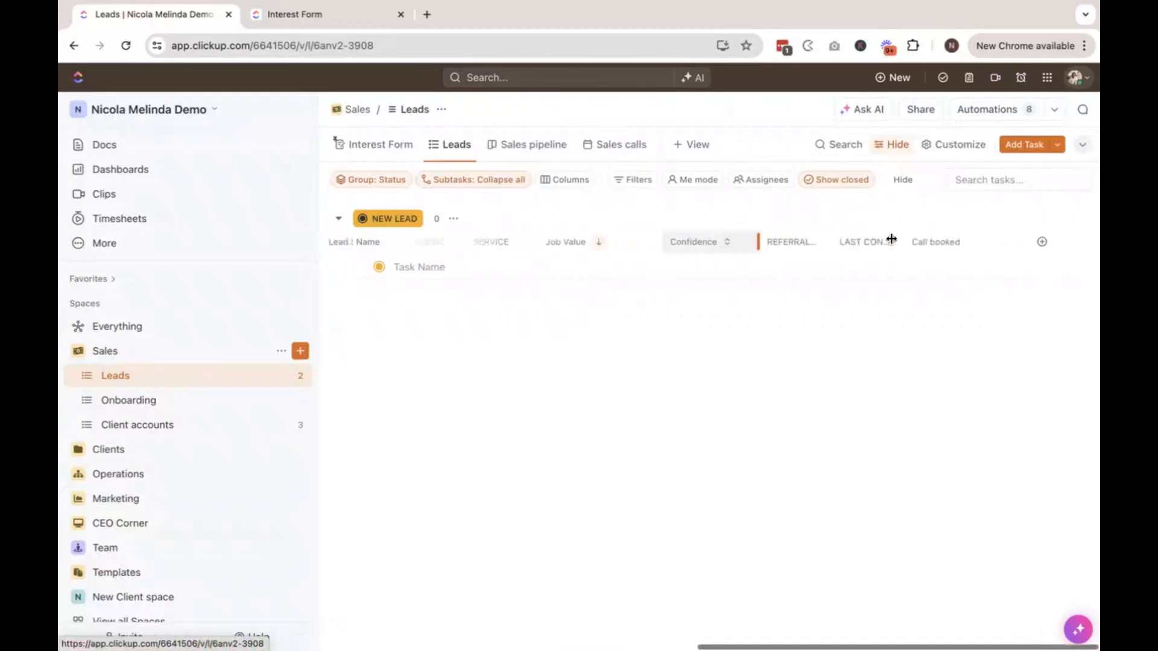
scroll(892, 242, left, 3)
scroll(892, 243, left, 10)
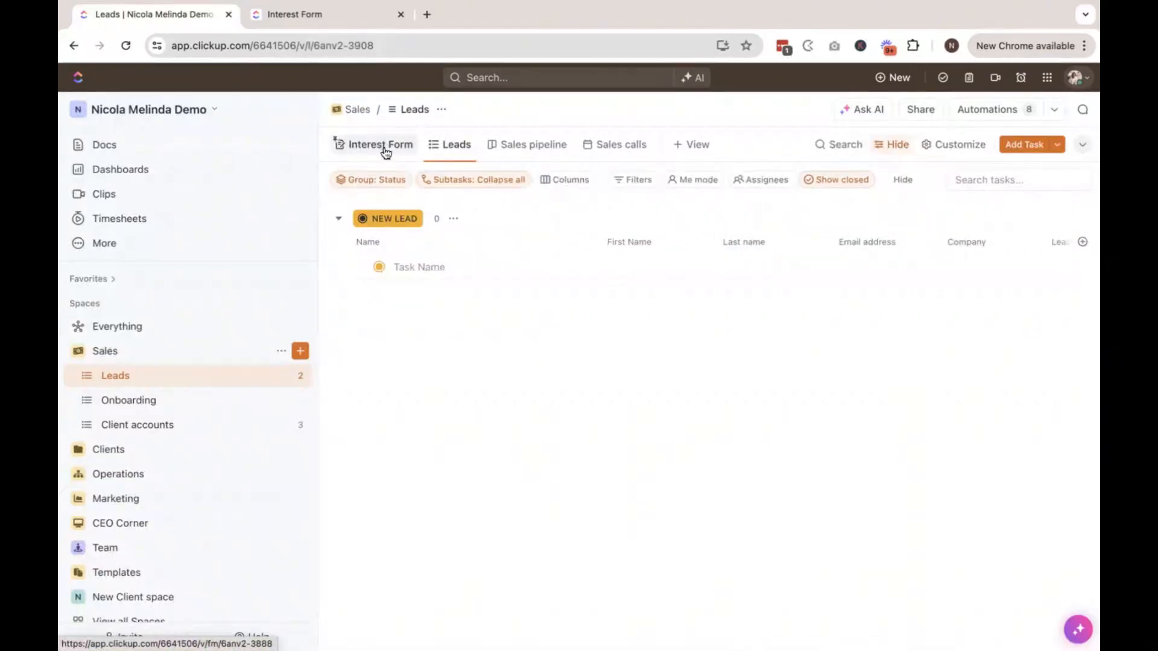
scroll(941, 255, right, 2)
scroll(946, 259, right, 6)
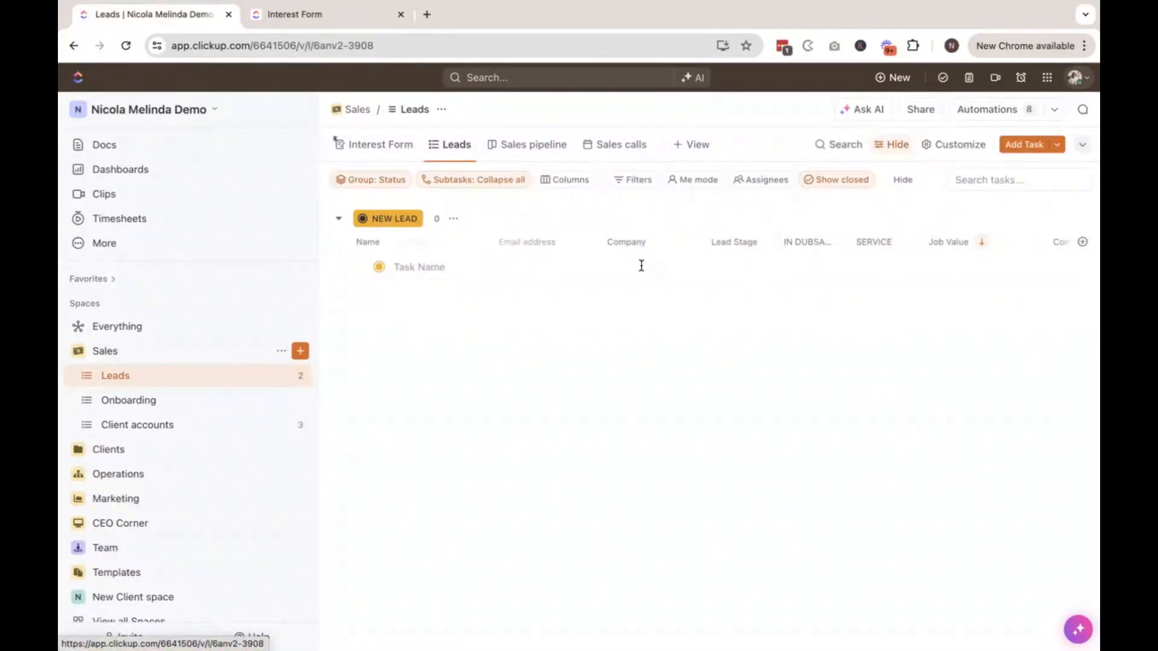
scroll(641, 266, left, 5)
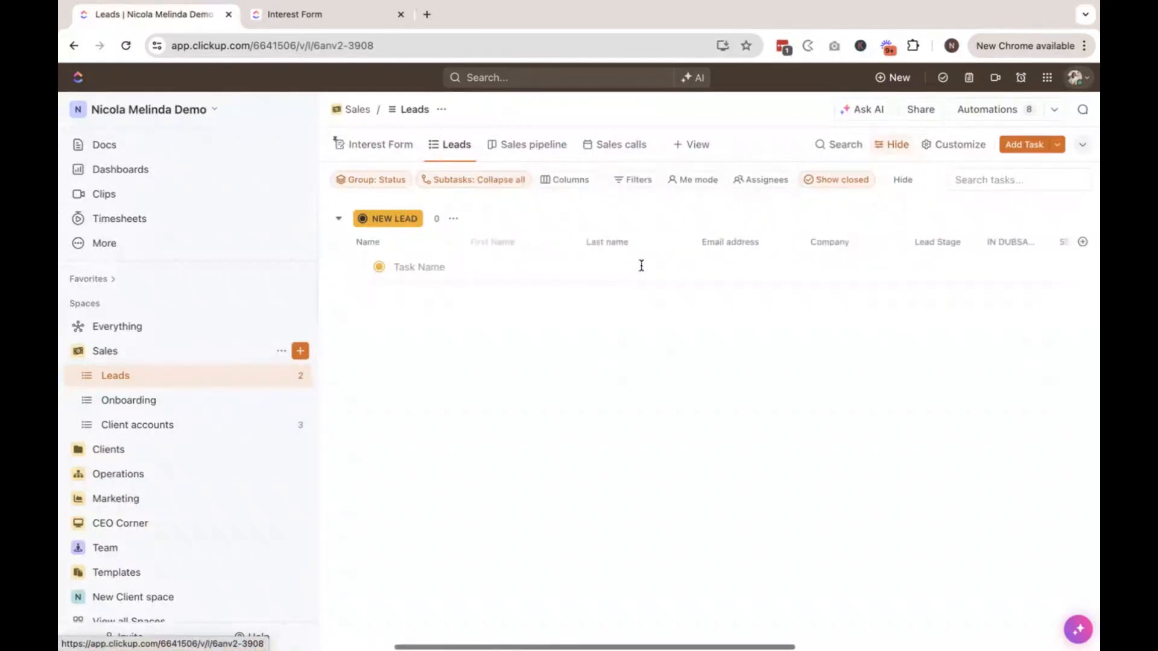
Step: Open the Interest Form for editing and review its questions and the task fields they map to
click(381, 145)
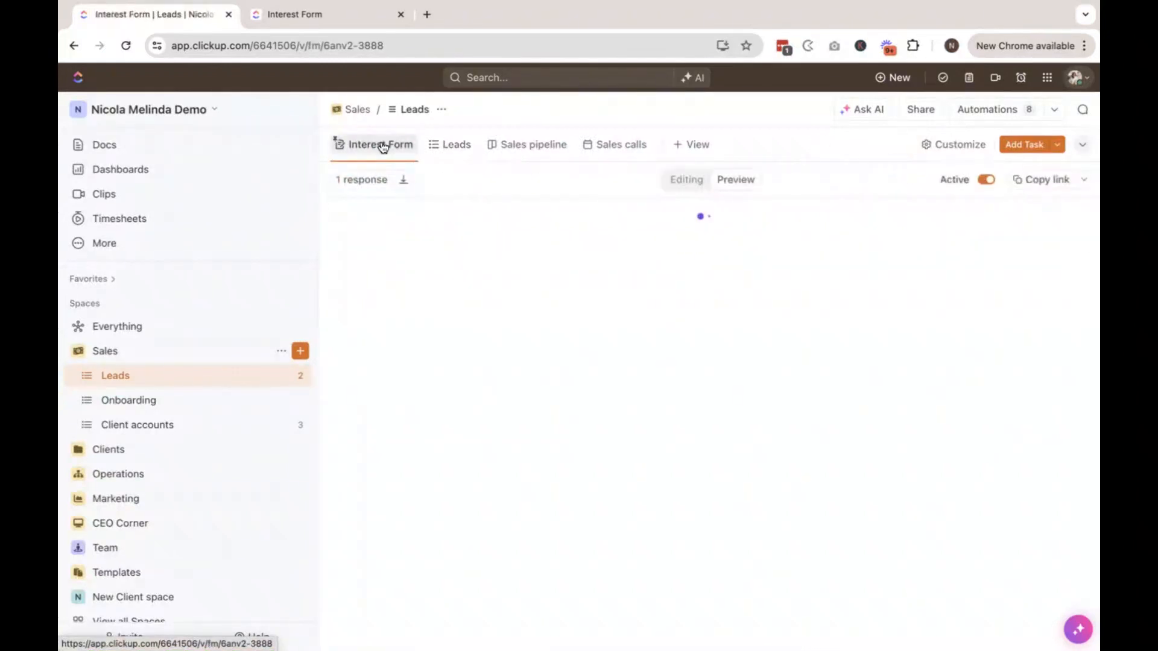
click(691, 181)
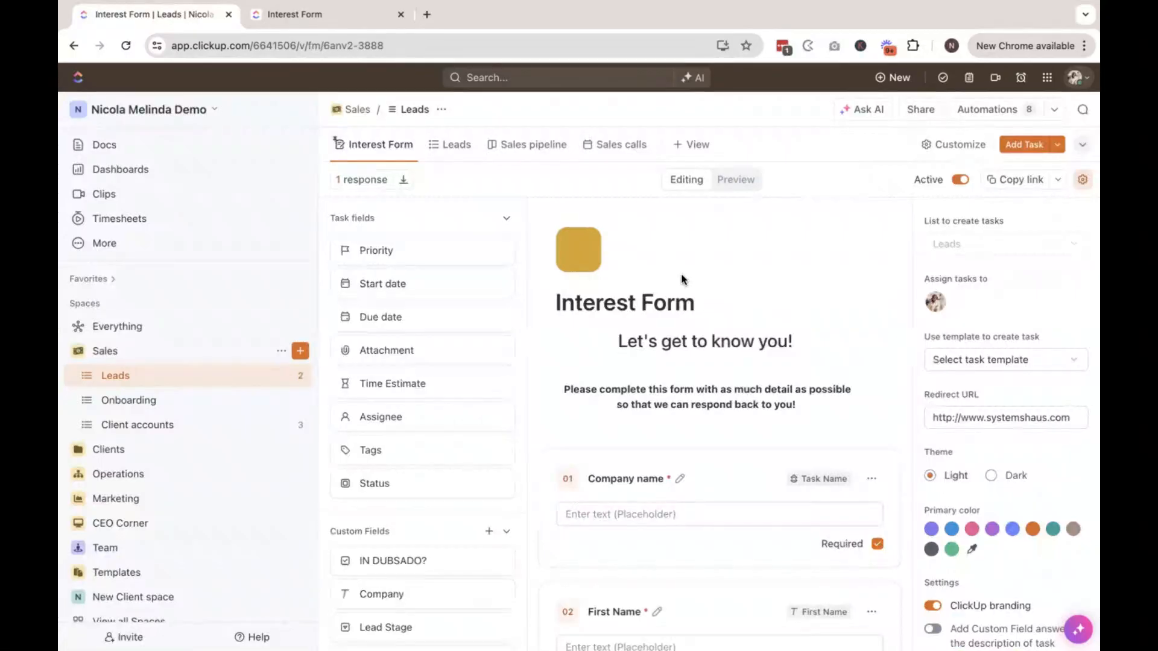
scroll(682, 278, down, 4)
scroll(682, 278, down, 5)
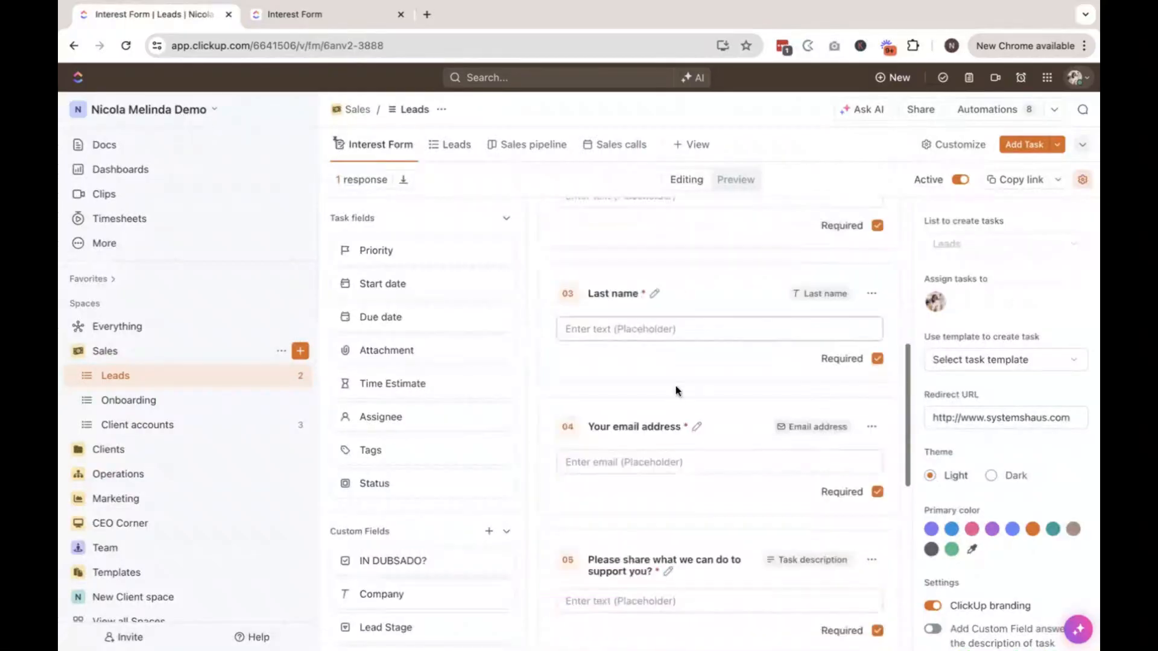
scroll(686, 440, up, 7)
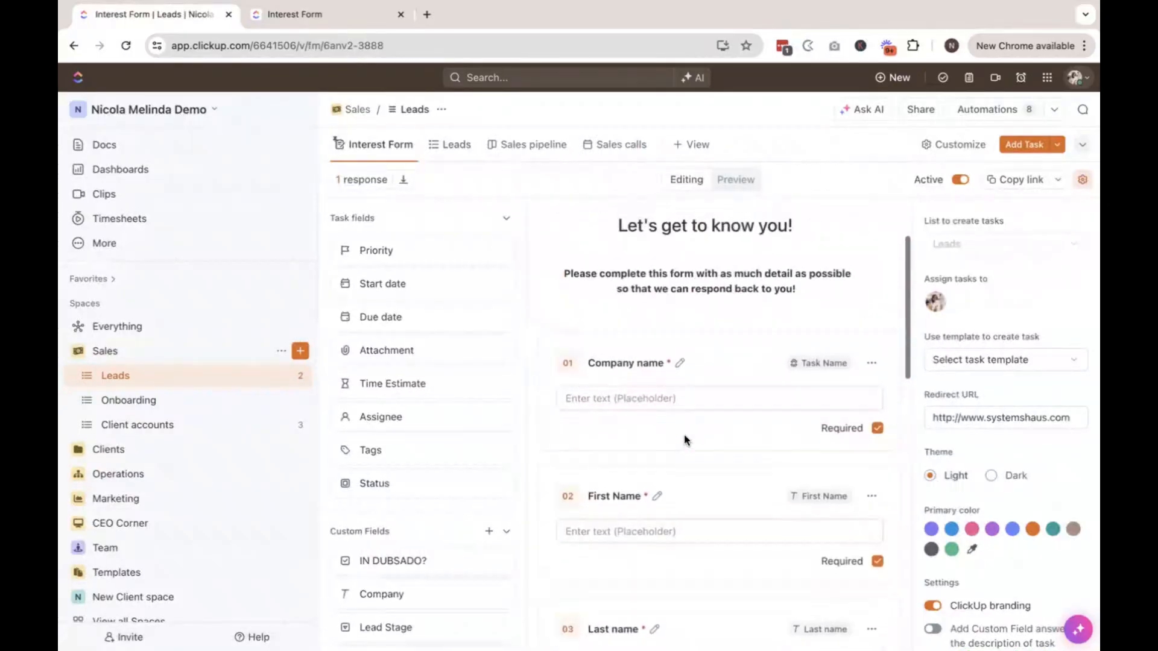
scroll(686, 441, down, 1)
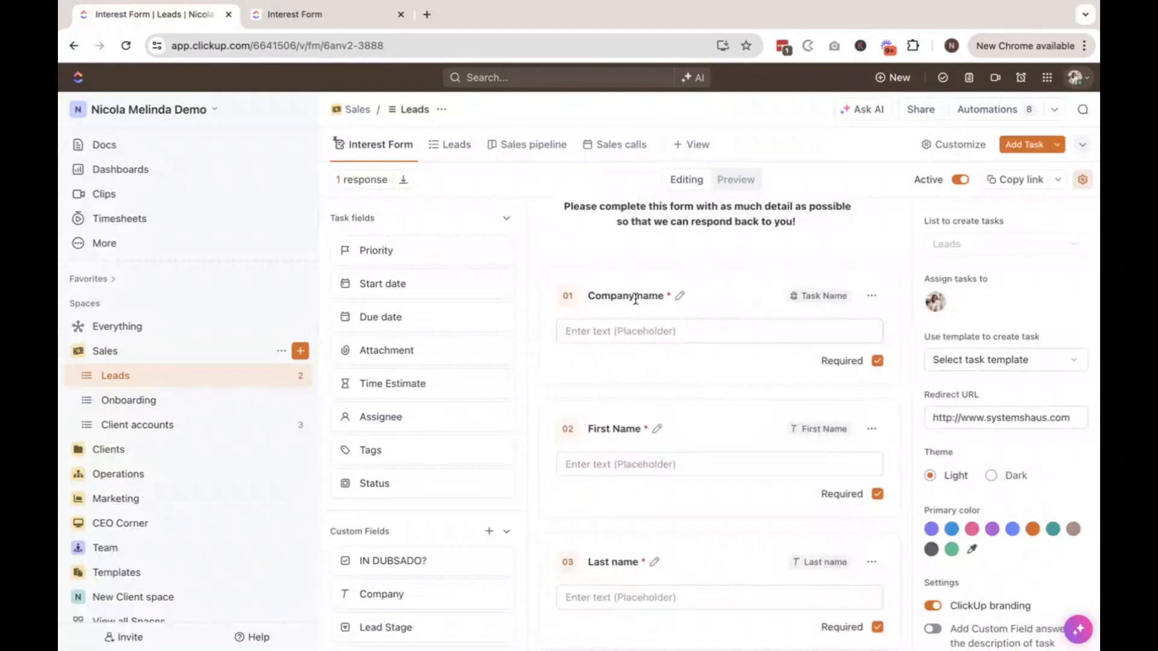
scroll(670, 401, down, 1)
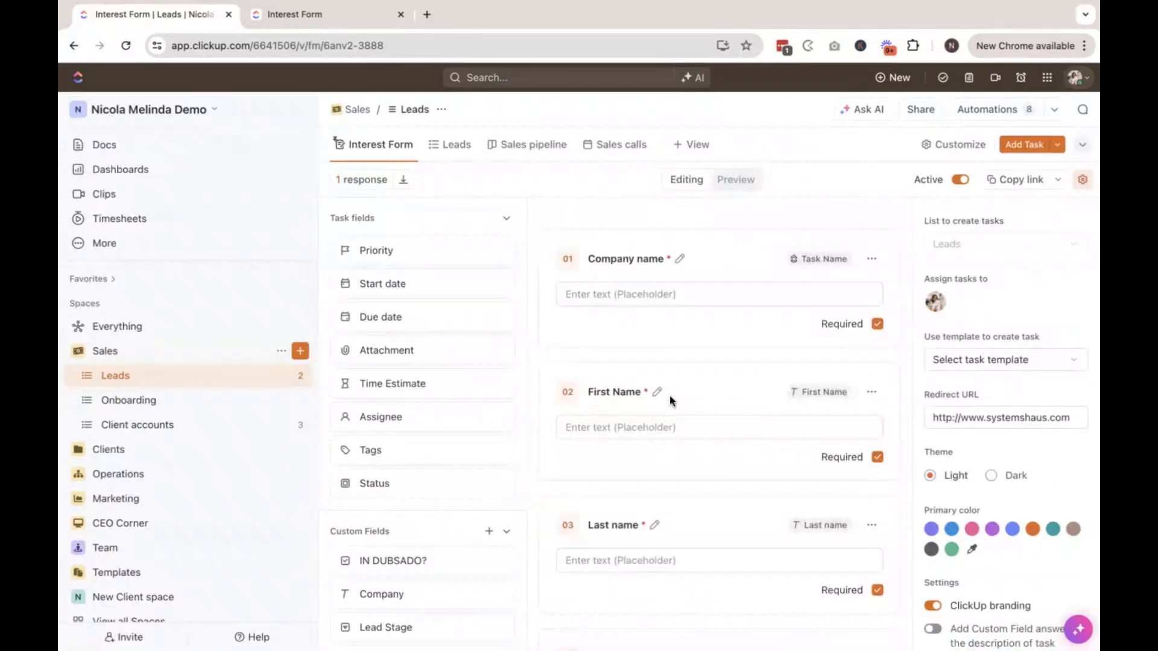
scroll(696, 439, down, 3)
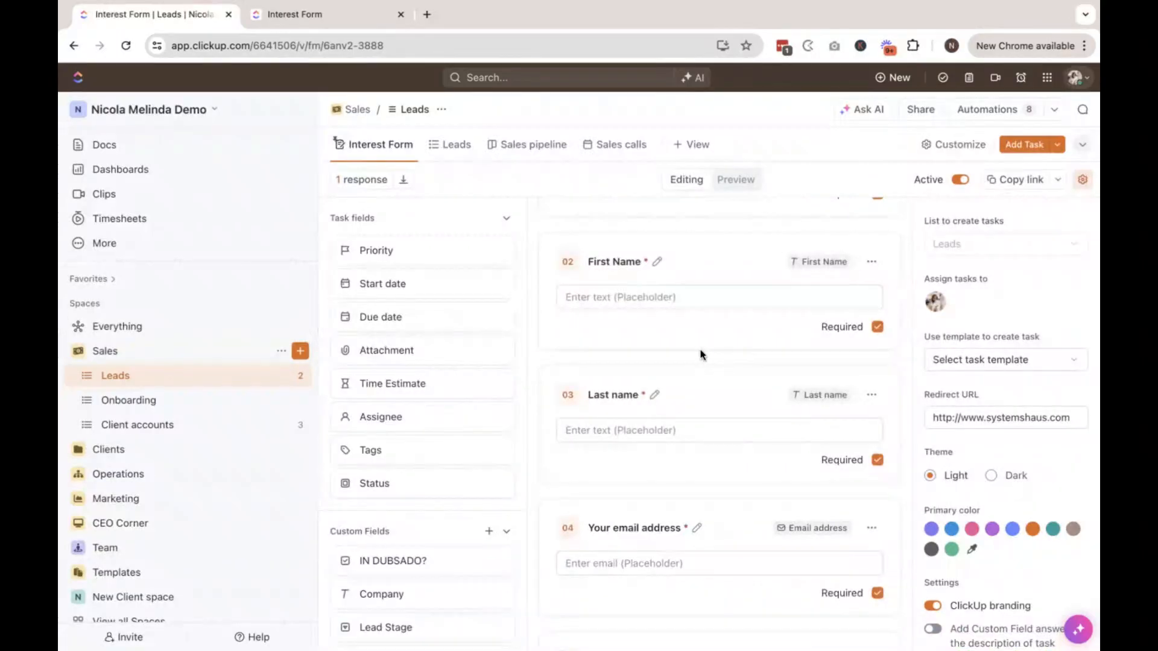
scroll(700, 354, down, 3)
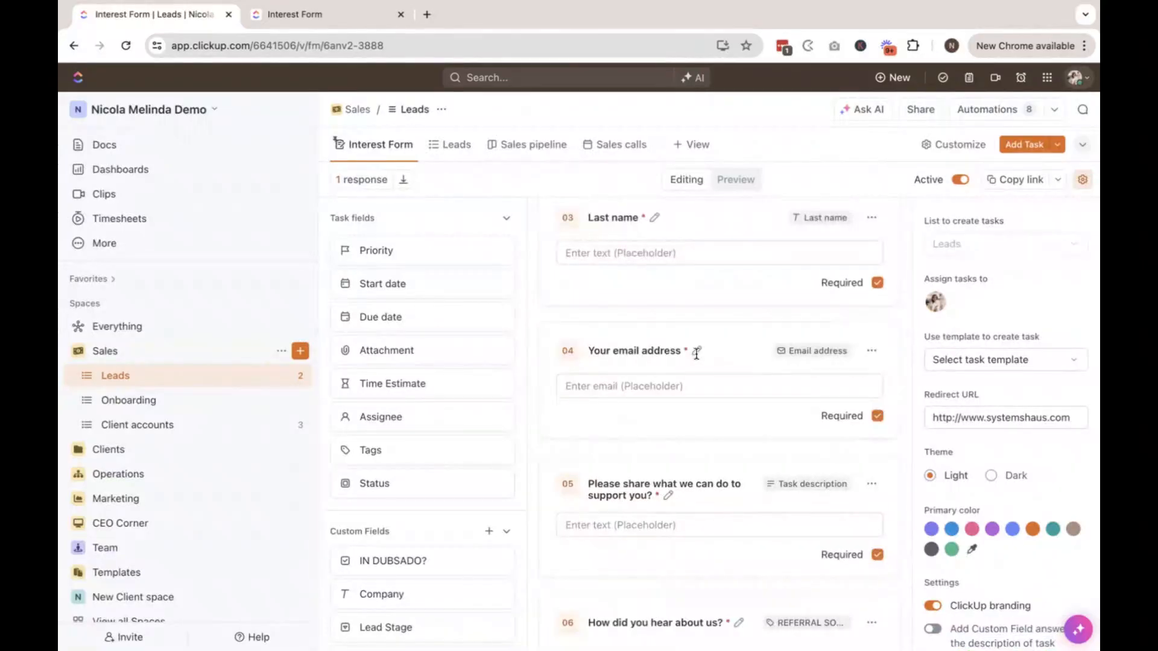
scroll(697, 354, down, 4)
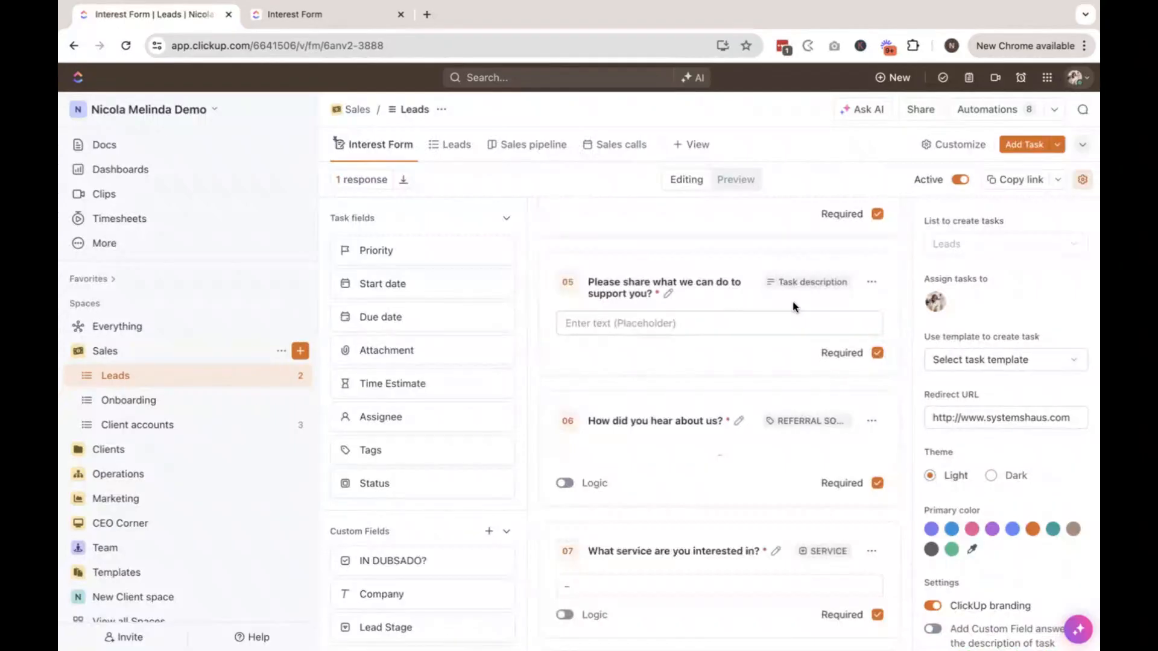
scroll(791, 304, down, 4)
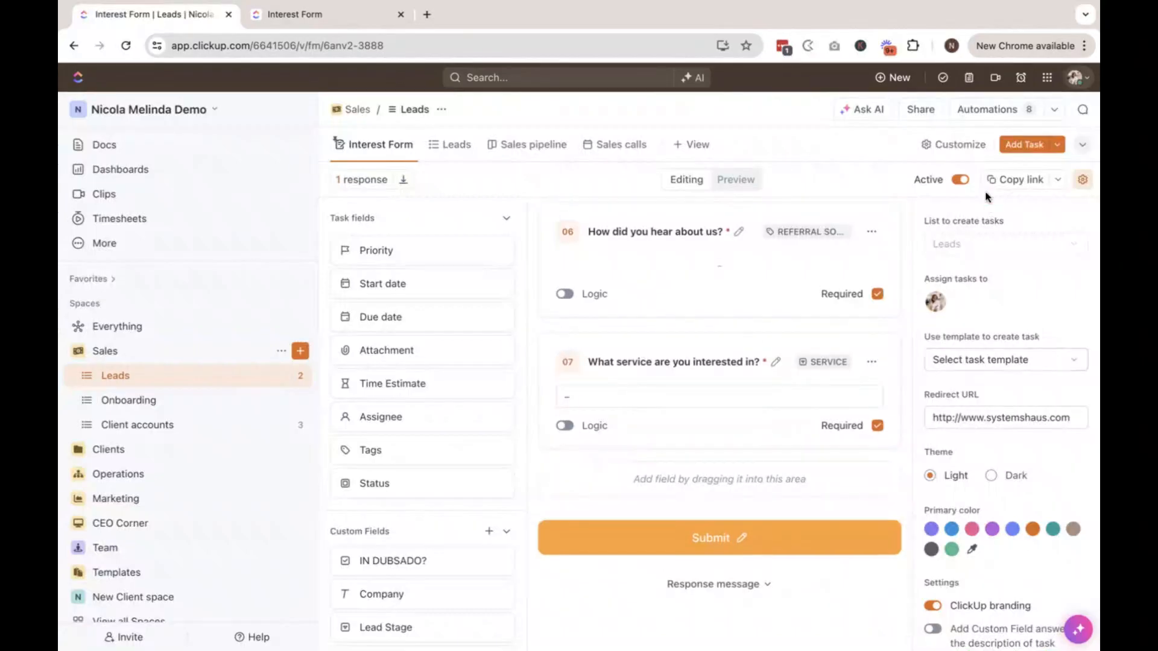
Step: Turn on full-width fields and add reCAPTCHA in the Interest Form's settings
scroll(995, 336, down, 1)
scroll(995, 331, up, 1)
scroll(970, 314, down, 2)
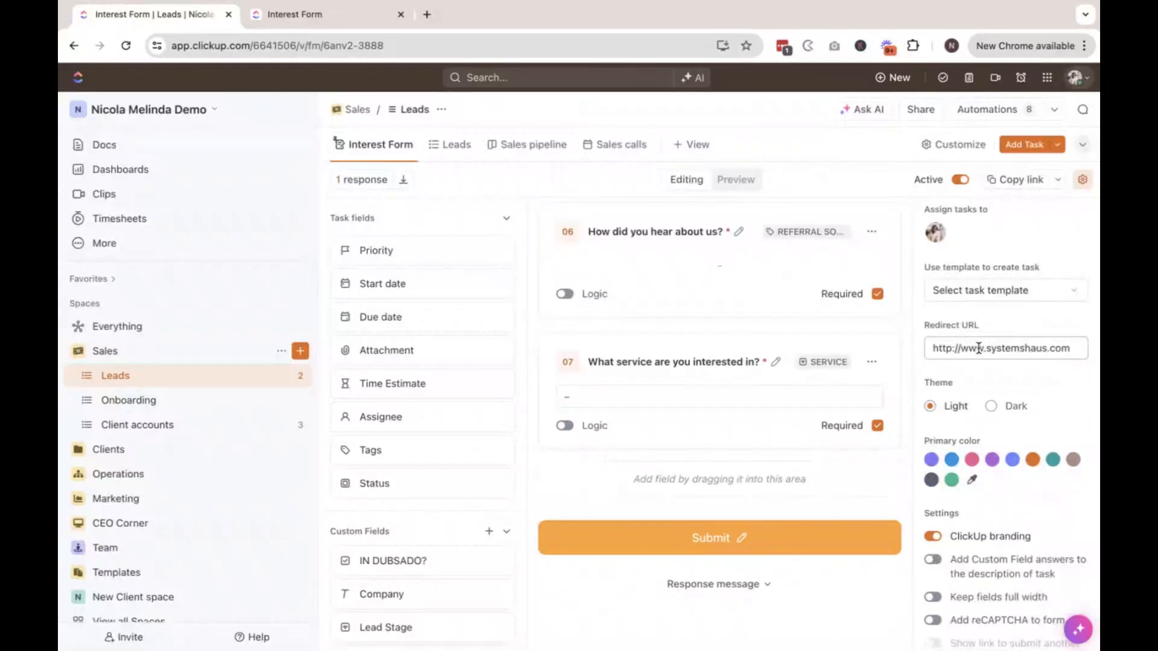
scroll(978, 348, down, 2)
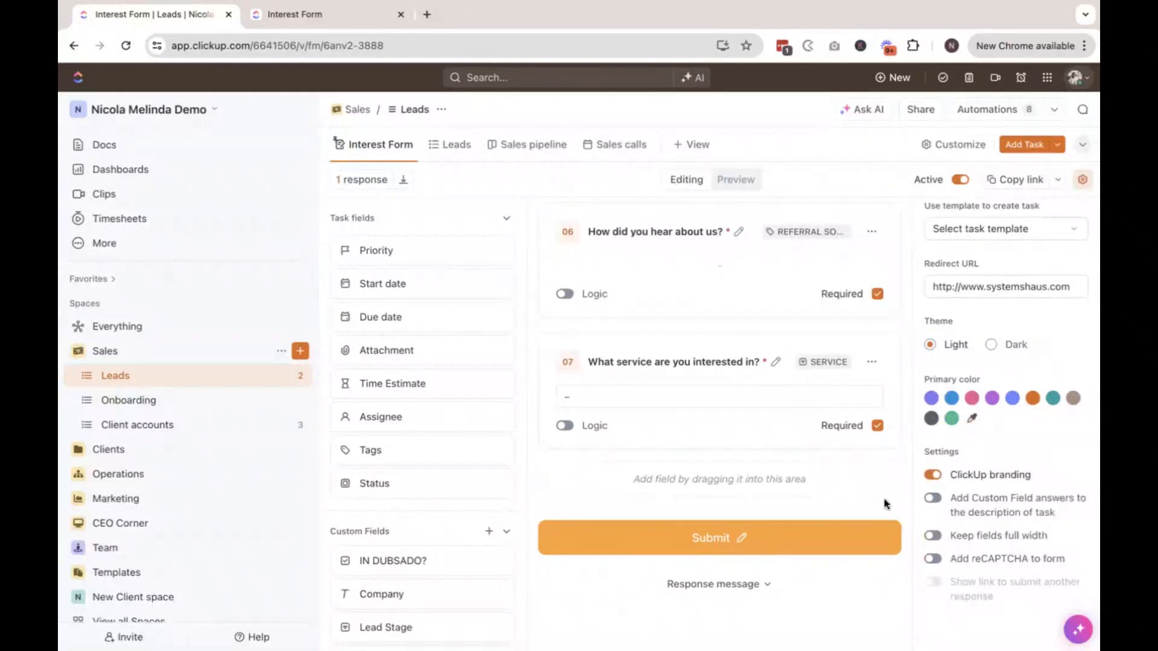
click(933, 536)
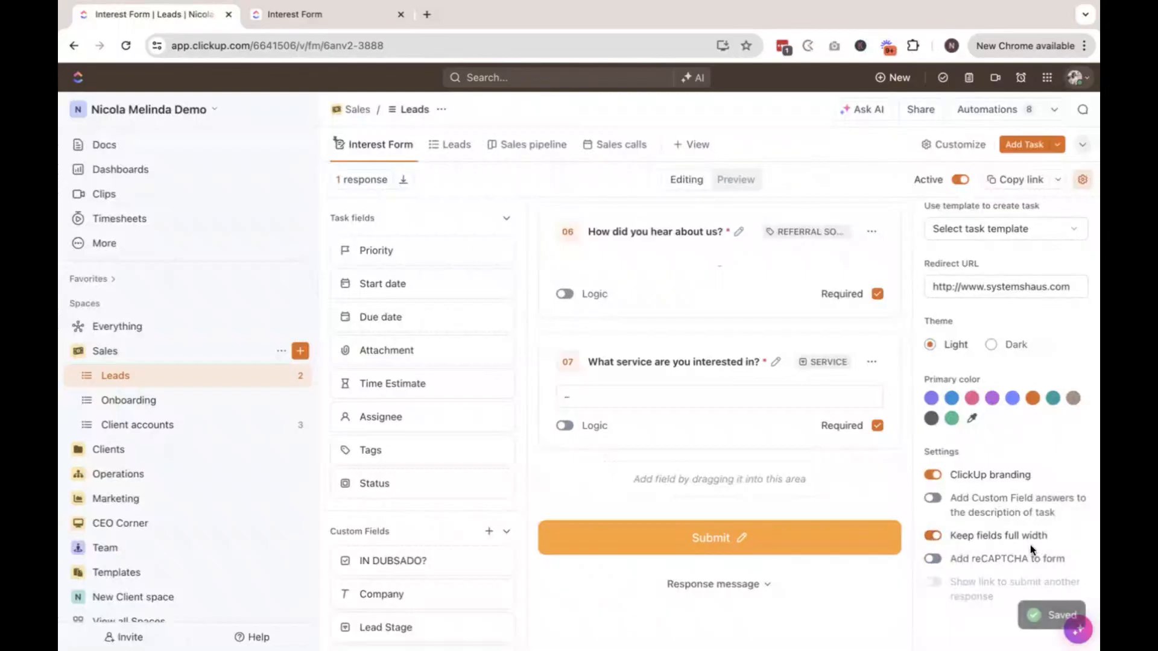
click(934, 560)
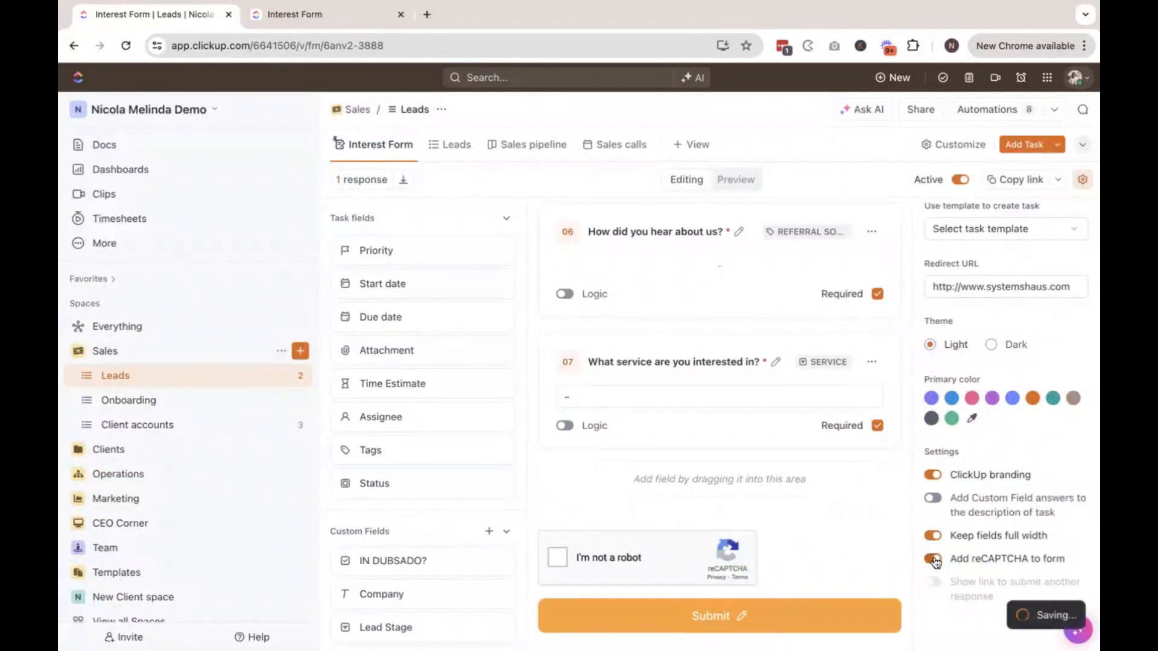
Step: Expand the form's response message below the submit button to view its text
scroll(845, 517, down, 2)
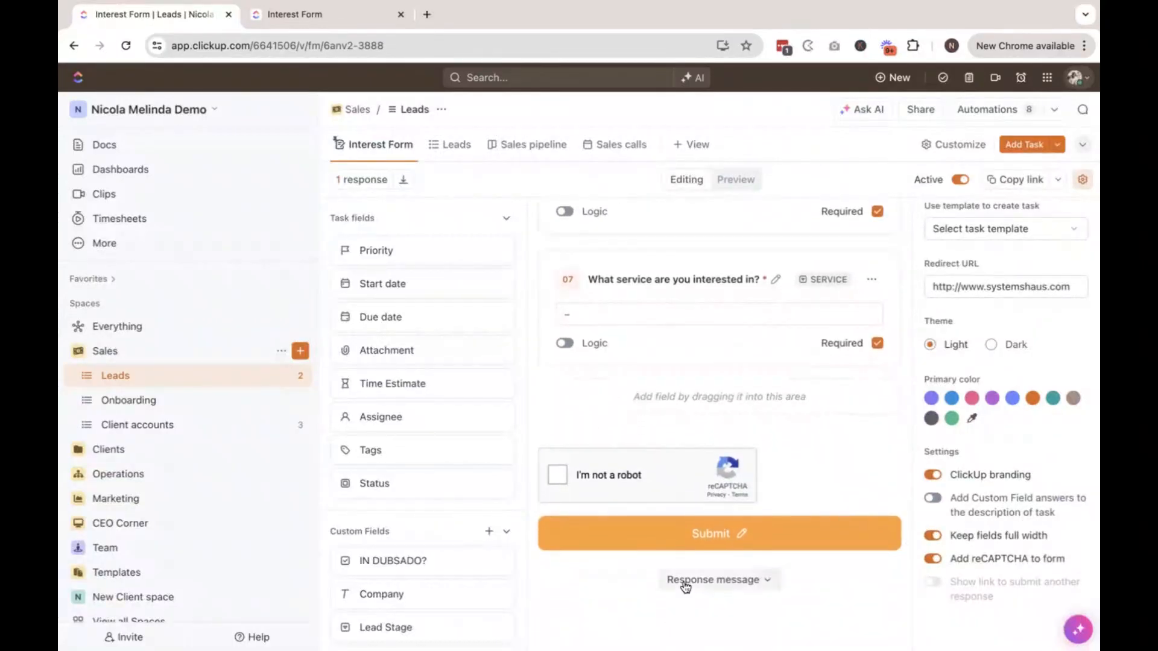
click(717, 583)
scroll(775, 580, down, 2)
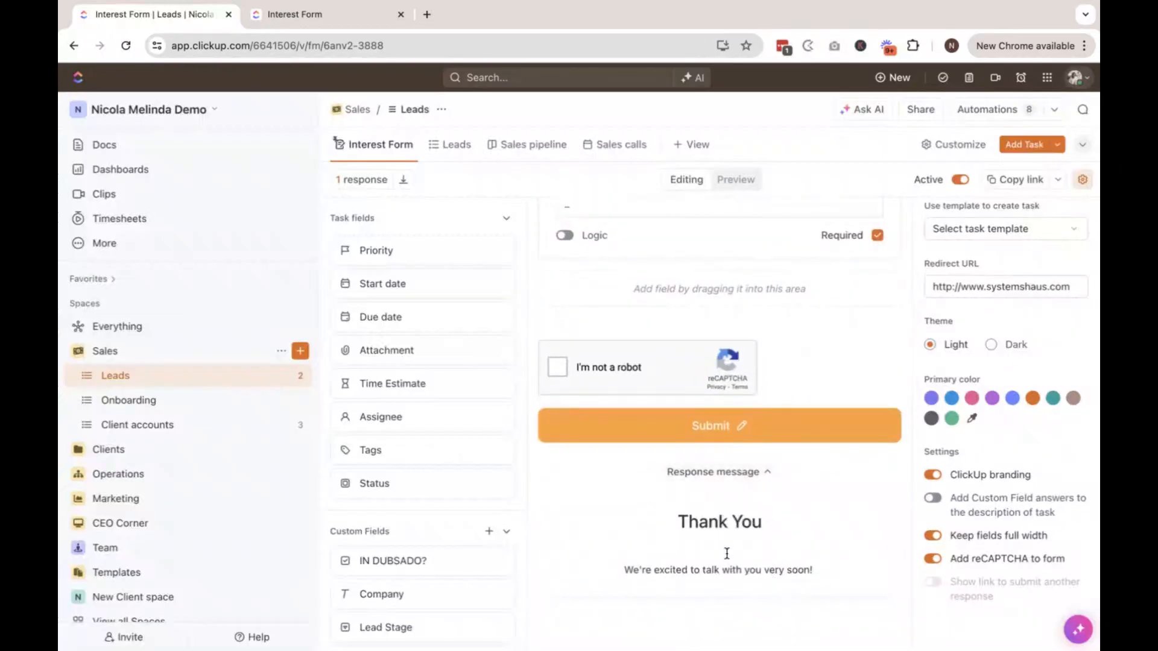
Step: Relabel the form's submit button as "Send my query!" and preview the form
click(714, 423)
text(Send my query!)
key(Return)
click(733, 180)
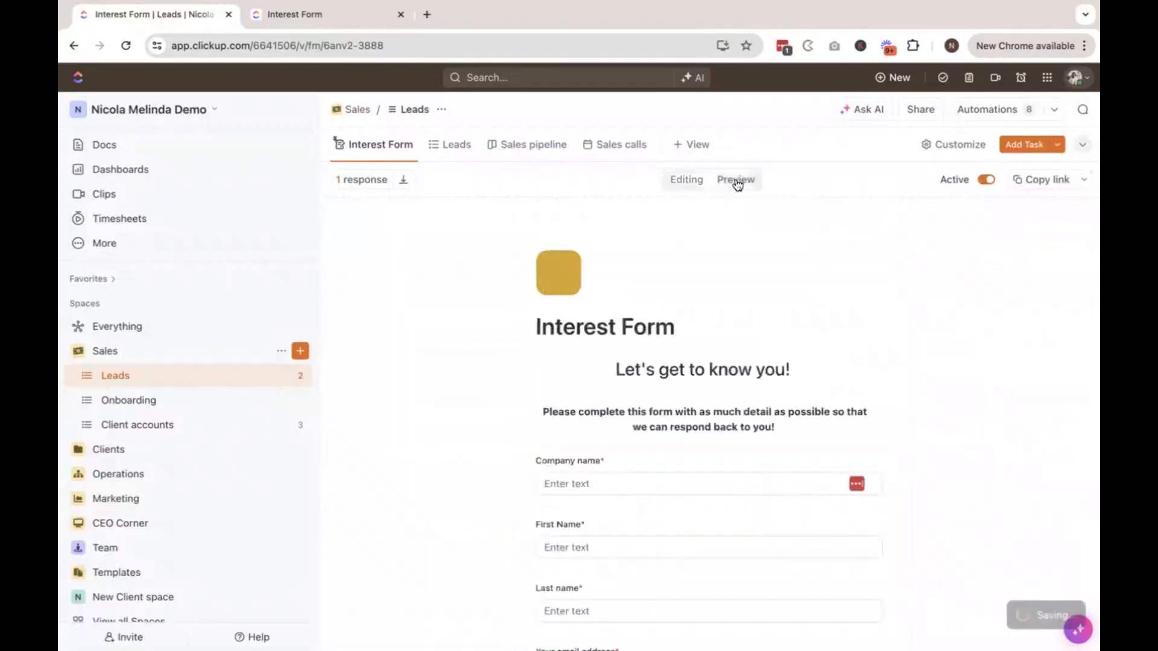
Step: Return to editing the form and change its title to "Contact Us"
click(687, 180)
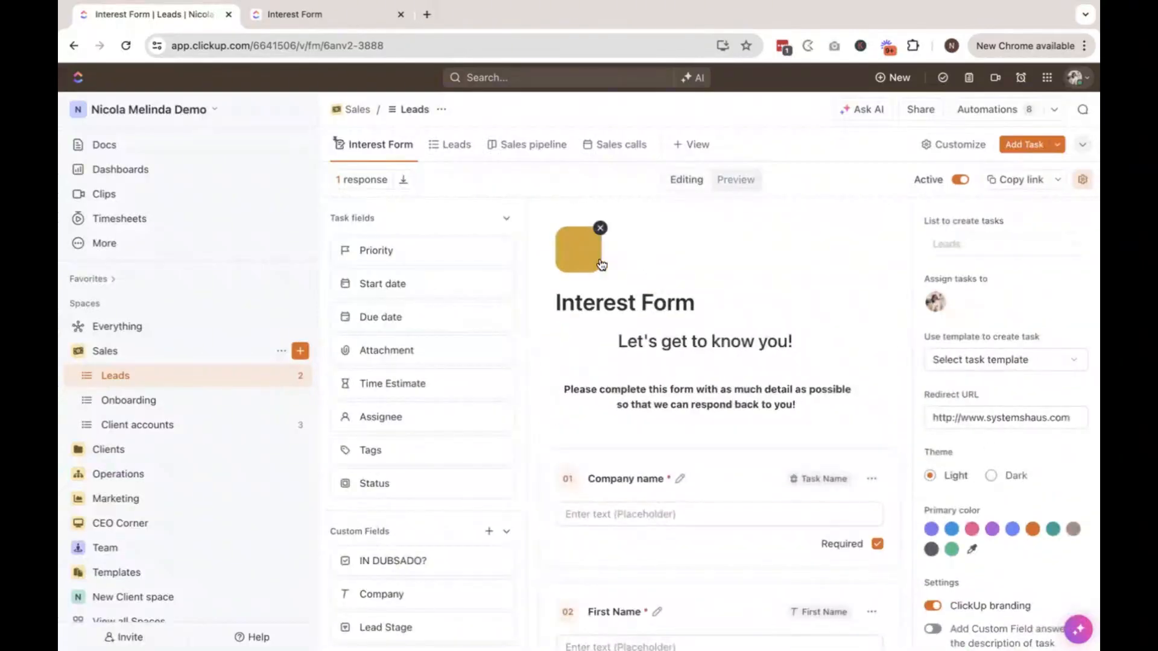
click(640, 307)
triple_click(641, 306)
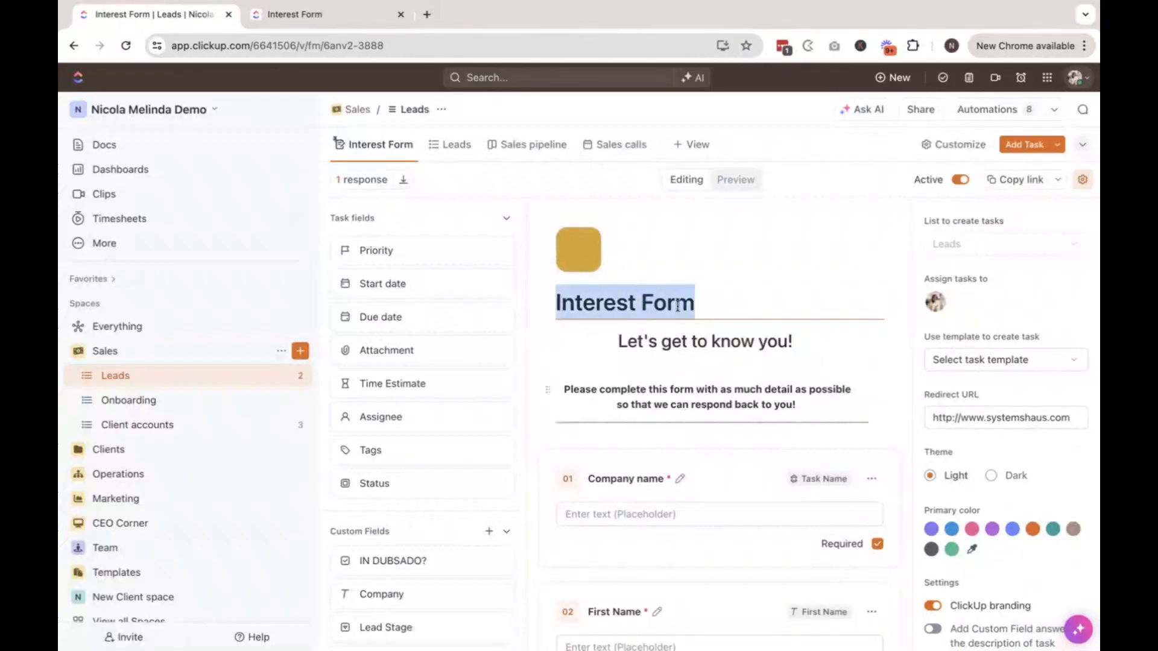
double_click(607, 291)
text(Contact)
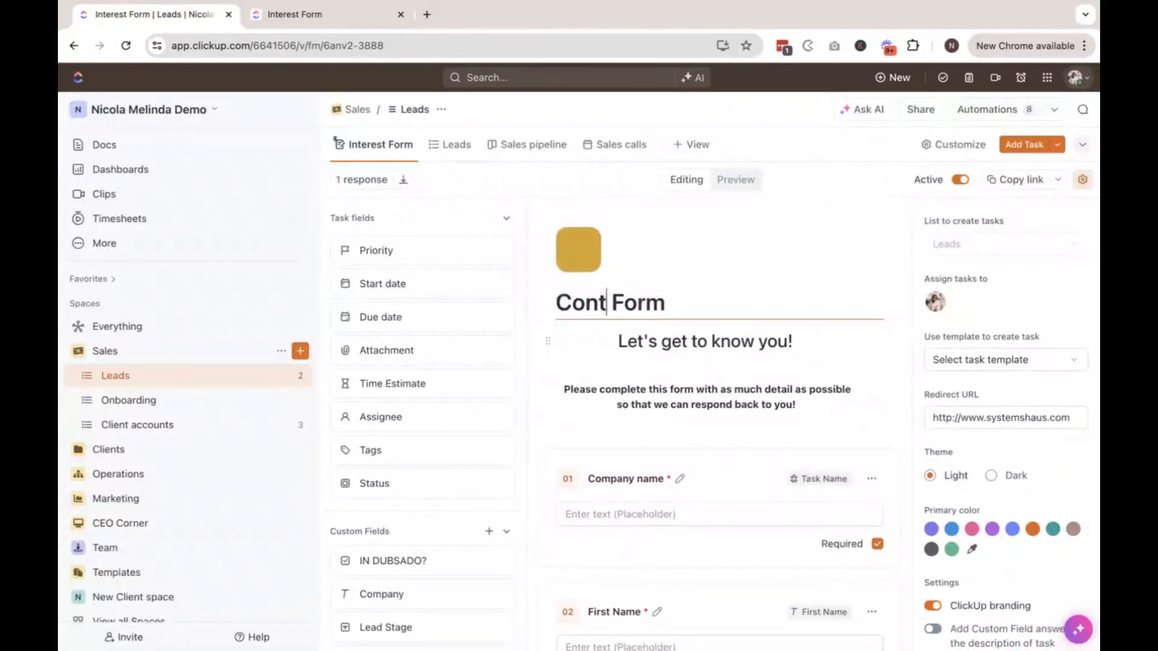
double_click(684, 302)
text(Us)
click(688, 389)
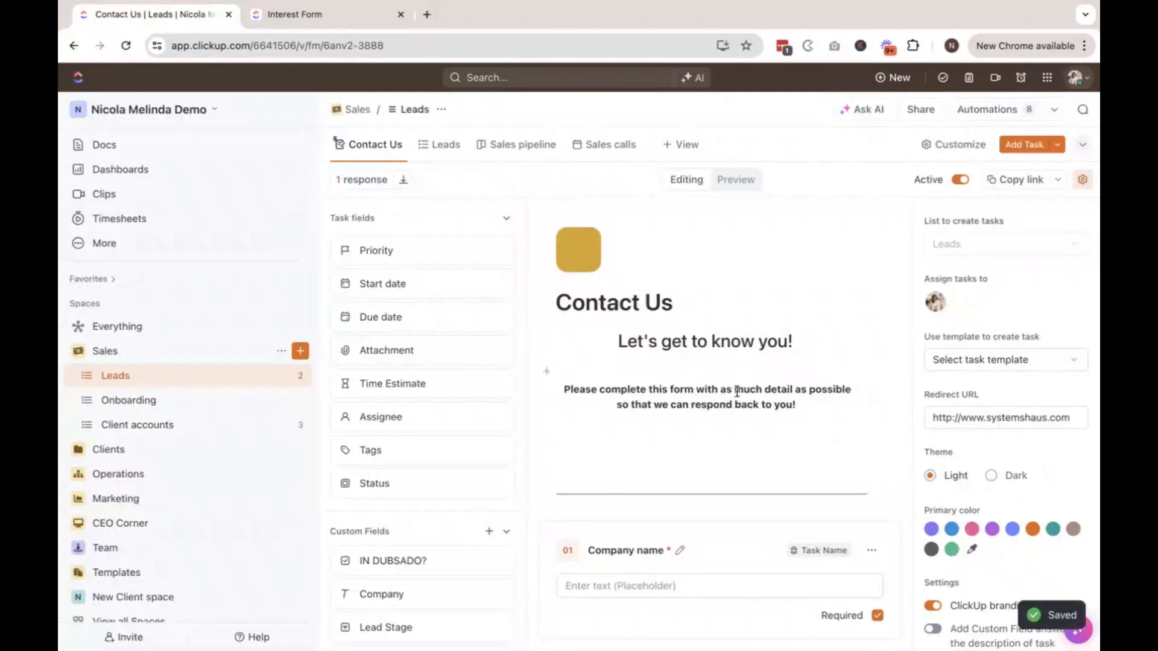
Step: Open the public page of the Contact Us form and look through all its fields
scroll(737, 392, down, 6)
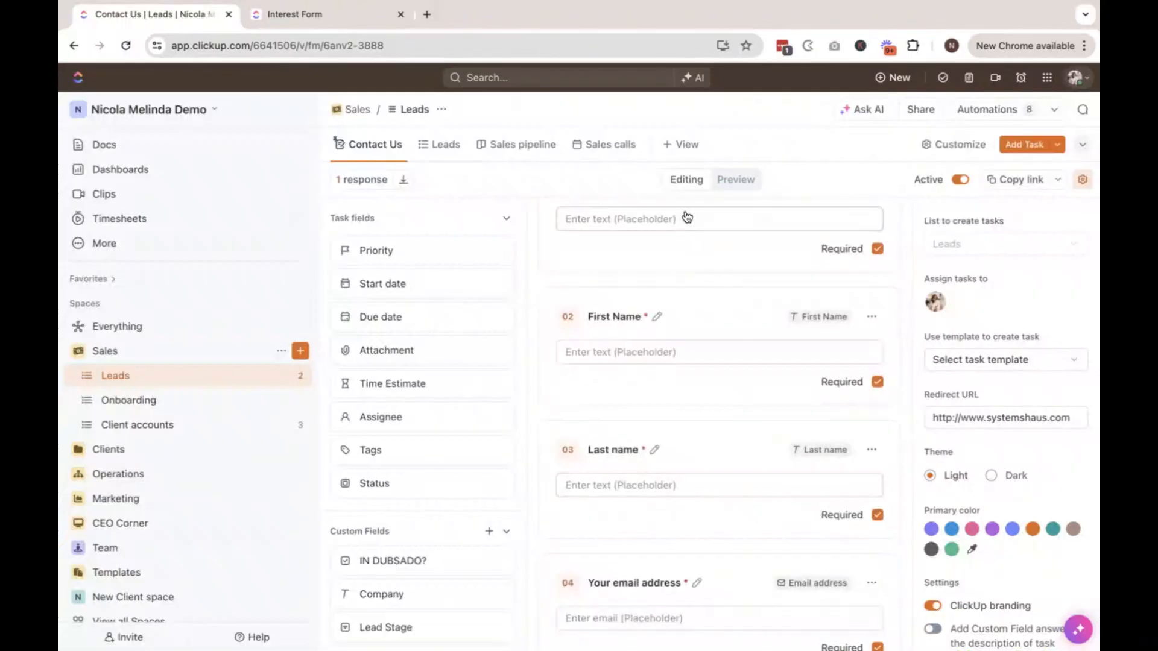
click(736, 179)
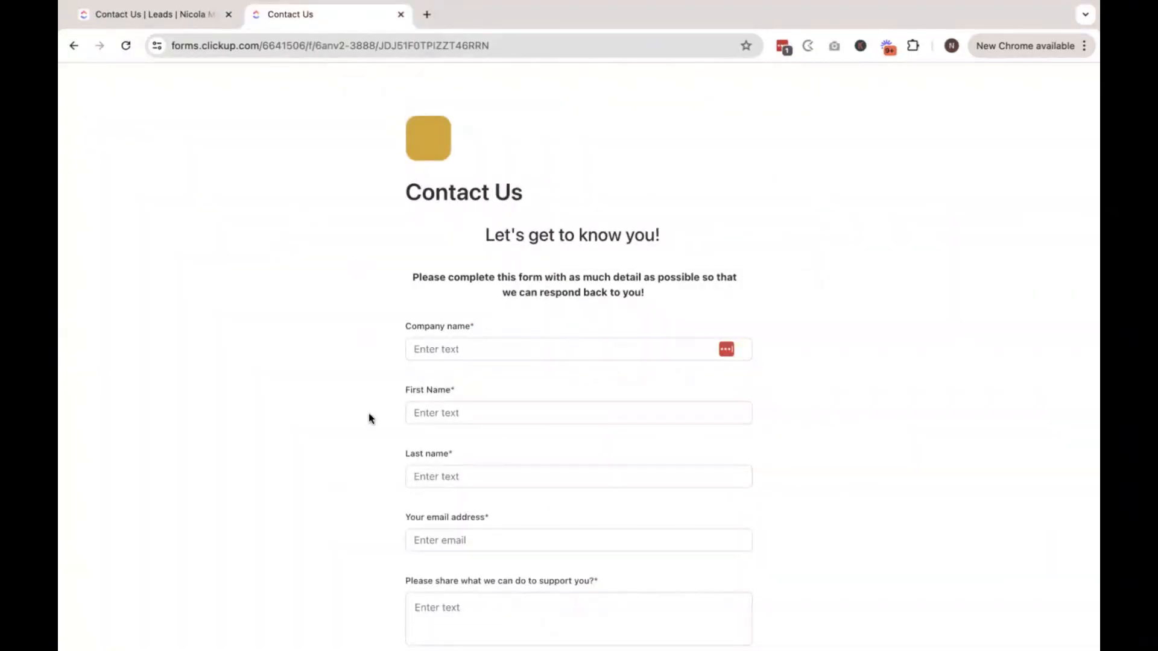
scroll(370, 416, down, 2)
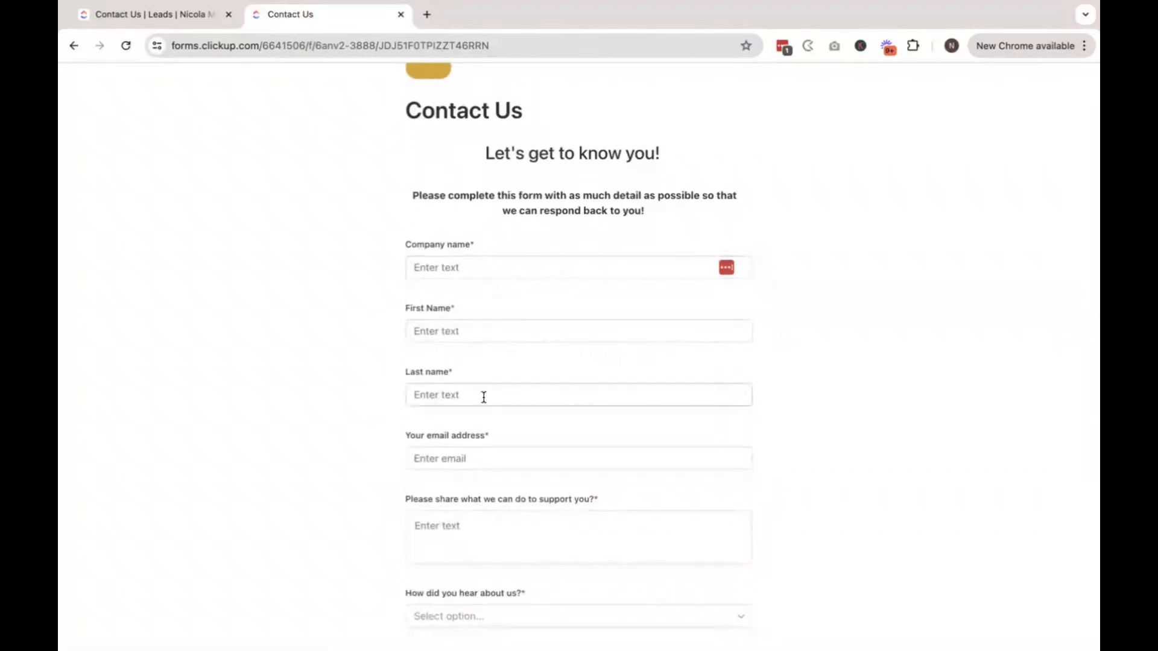
scroll(483, 395, down, 3)
scroll(483, 400, down, 1)
scroll(483, 399, up, 5)
Step: Submit the contact form with Systems Haus, the contact's name and email, the support request, YOUTUBE and ClickUp Setup, then return to ClickUp
click(469, 329)
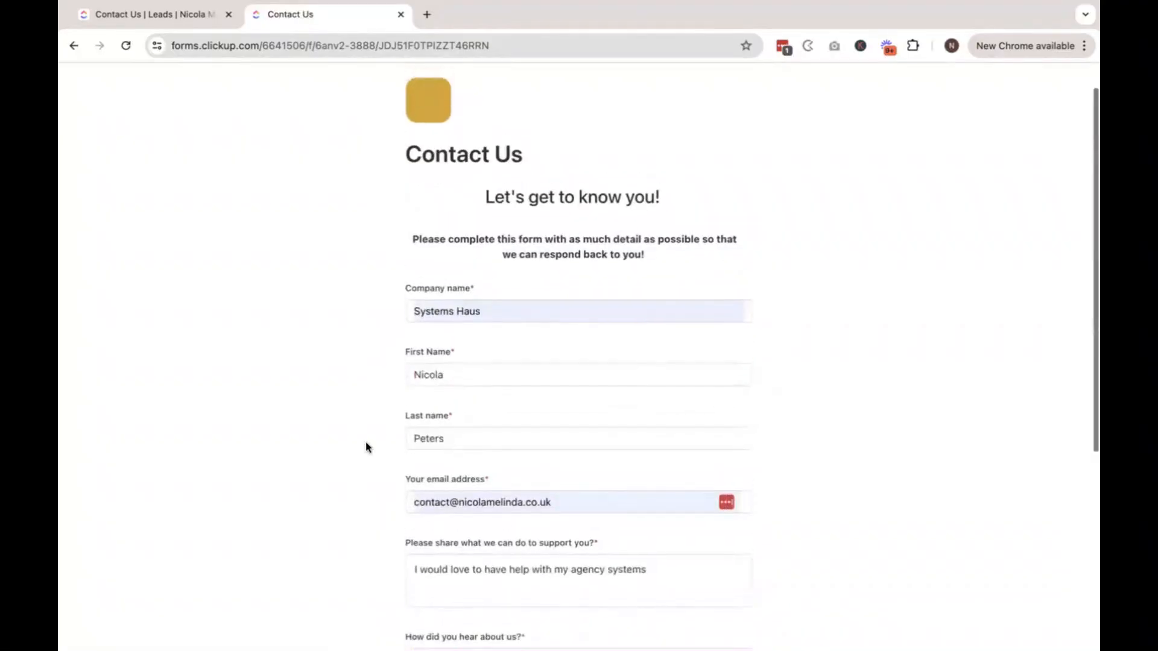
scroll(365, 445, down, 6)
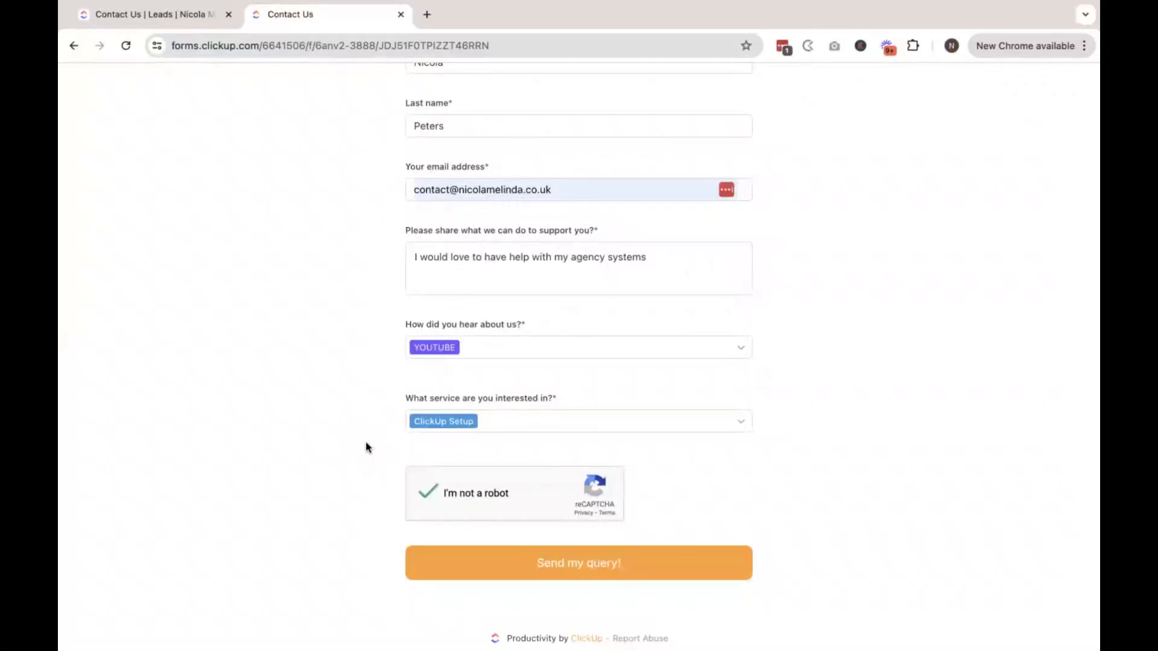
click(446, 564)
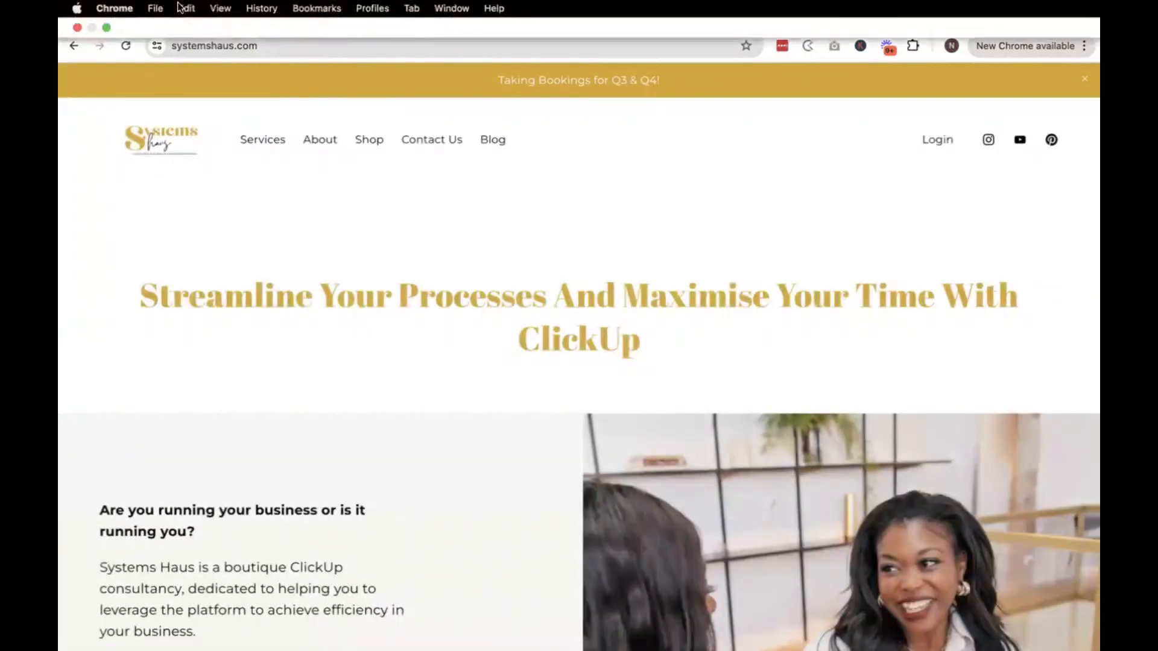
click(178, 15)
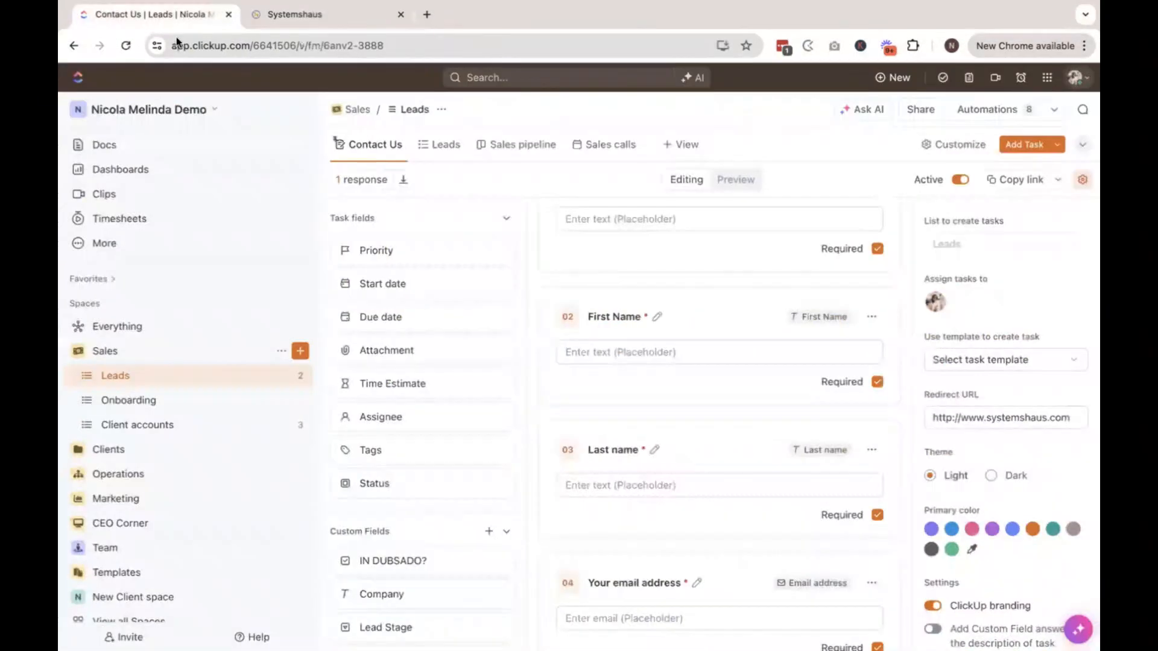
Step: Open the Leads list view, collapse the sidebar, and hide the Company column
click(441, 146)
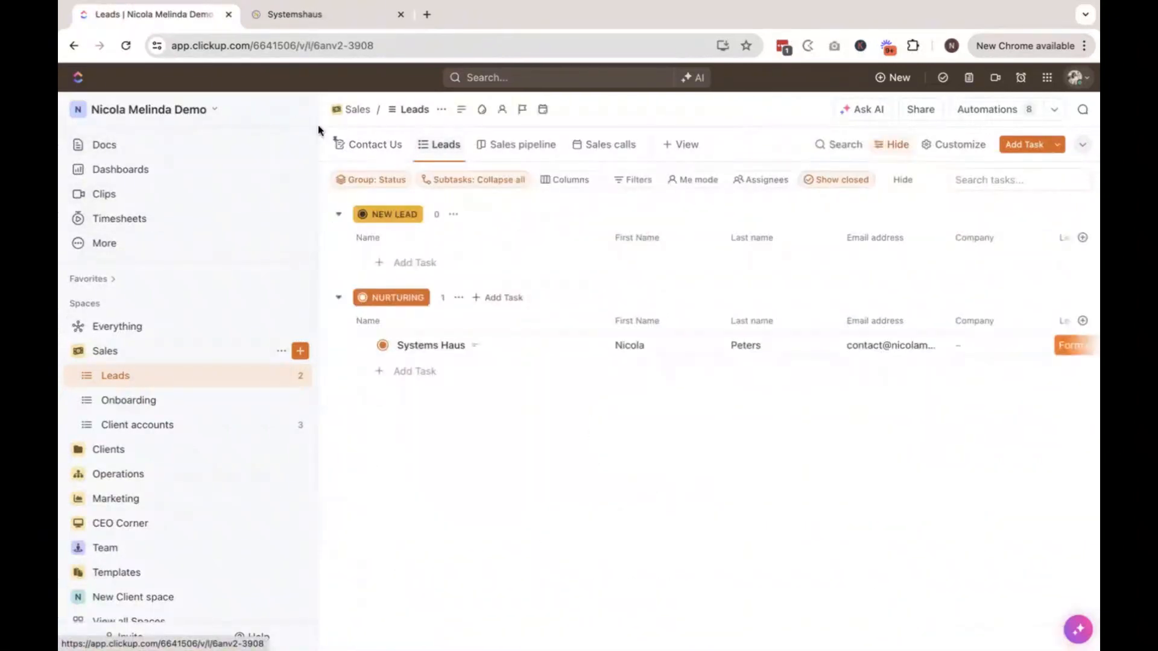
click(298, 110)
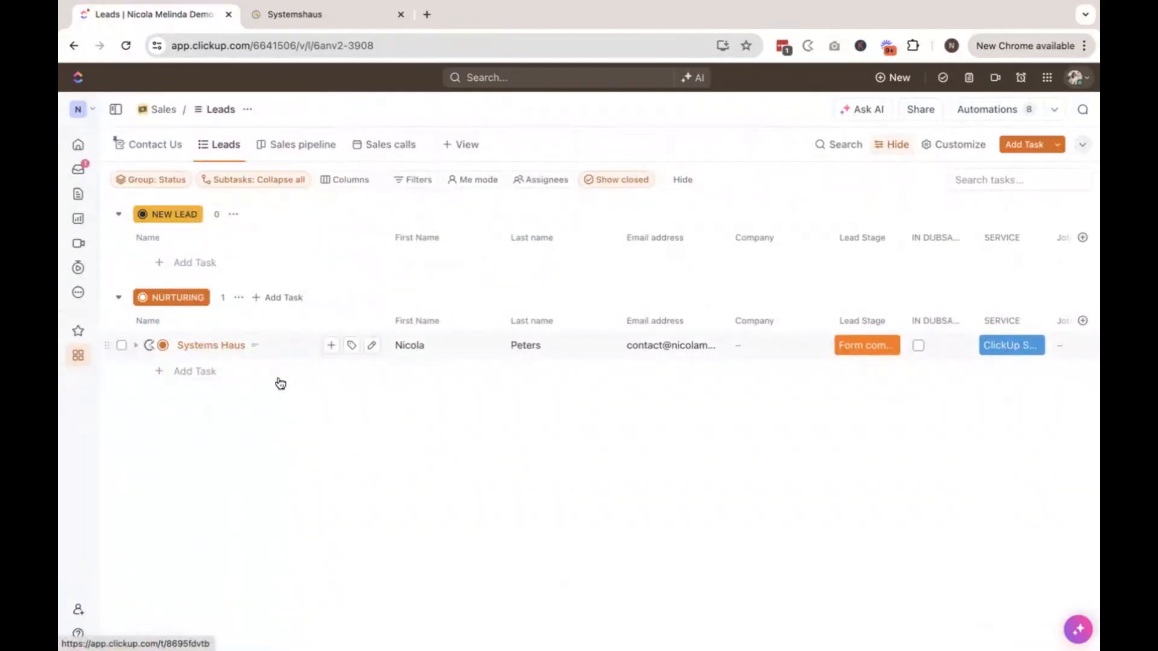
scroll(410, 362, right, 5)
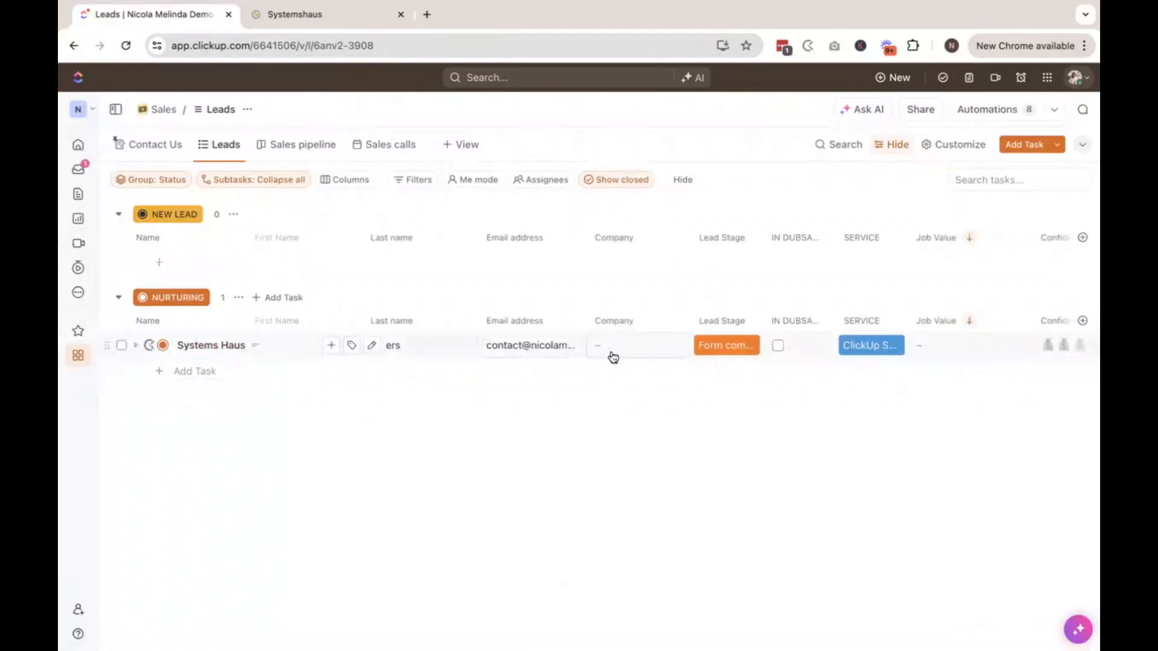
scroll(615, 354, left, 5)
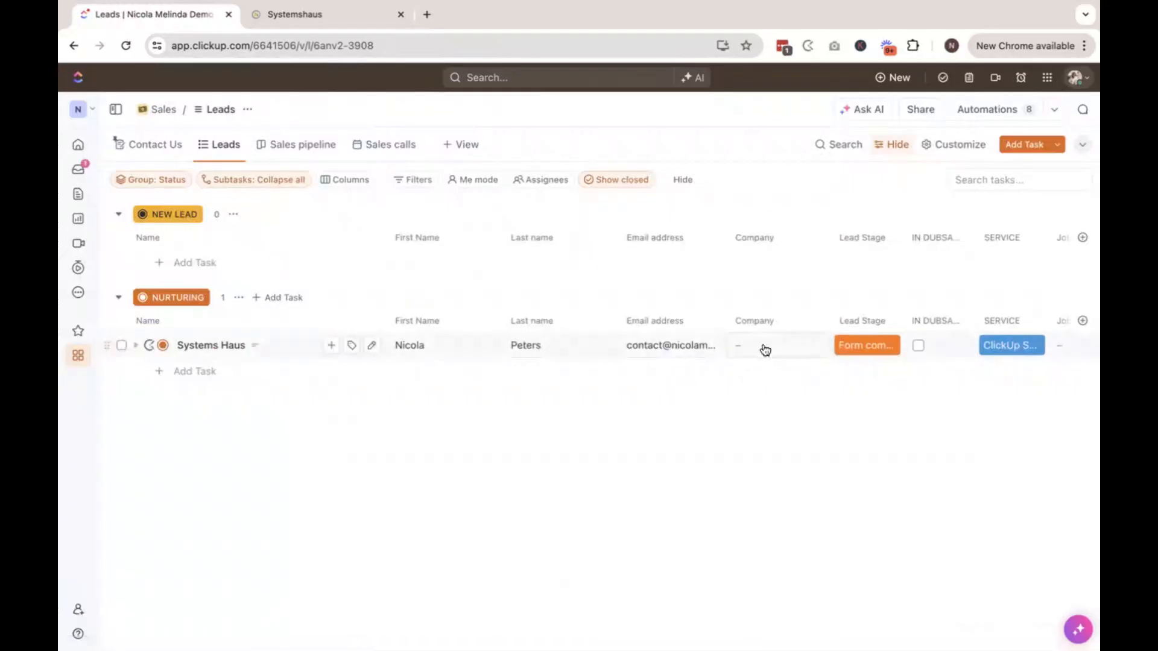
scroll(766, 348, right, 6)
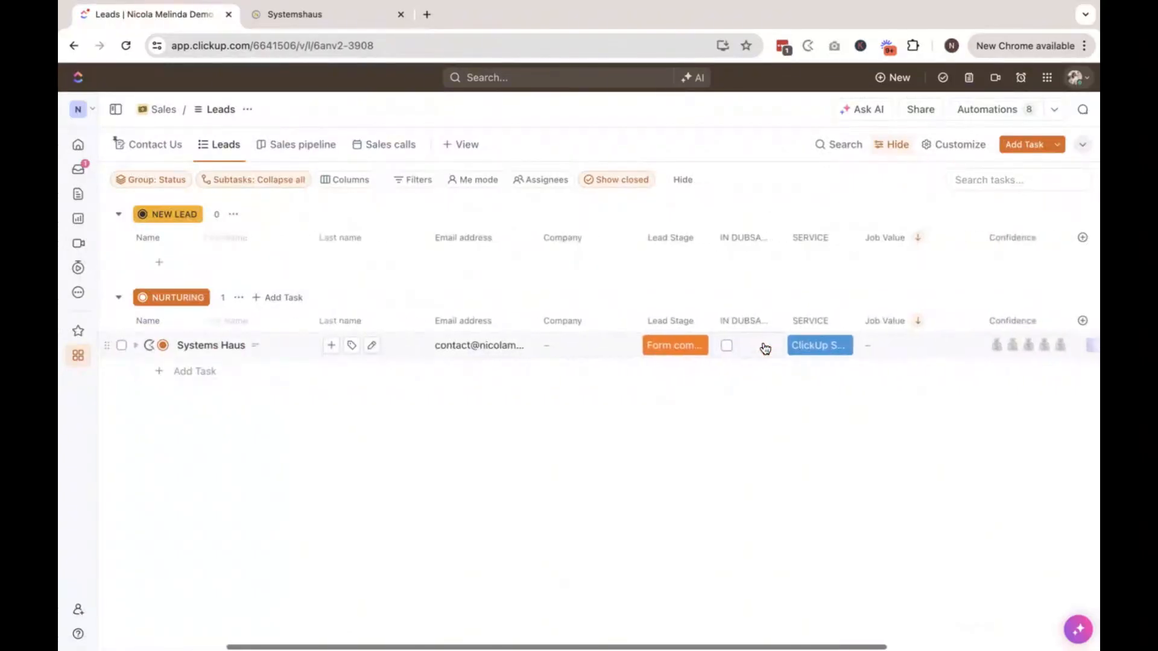
click(569, 235)
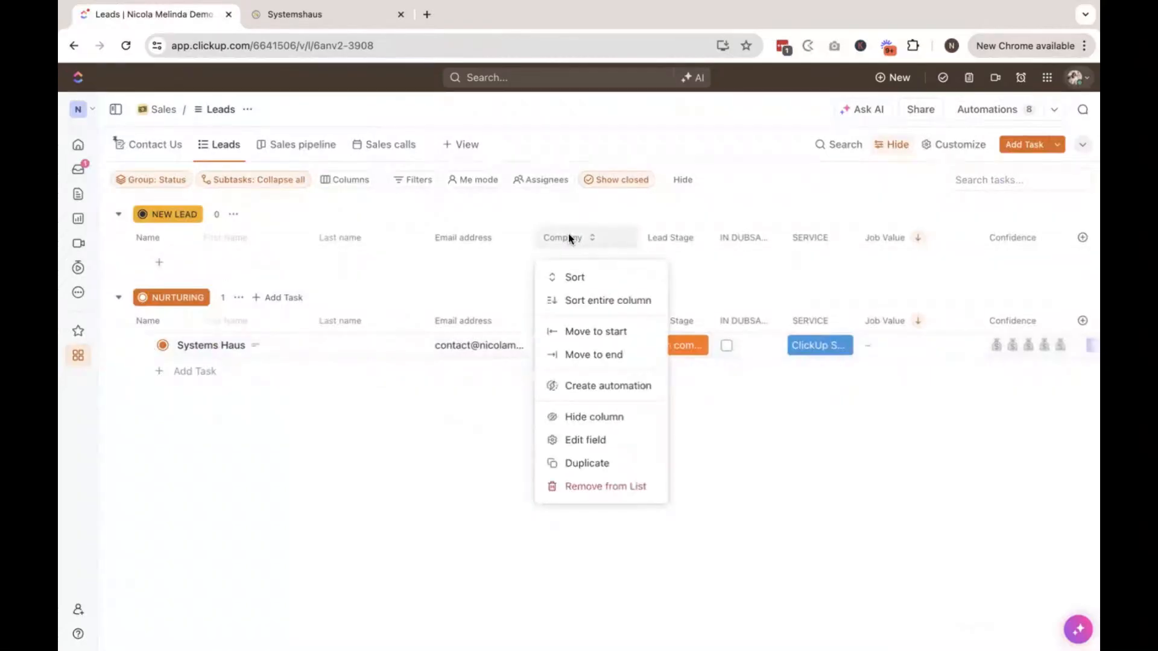
click(583, 417)
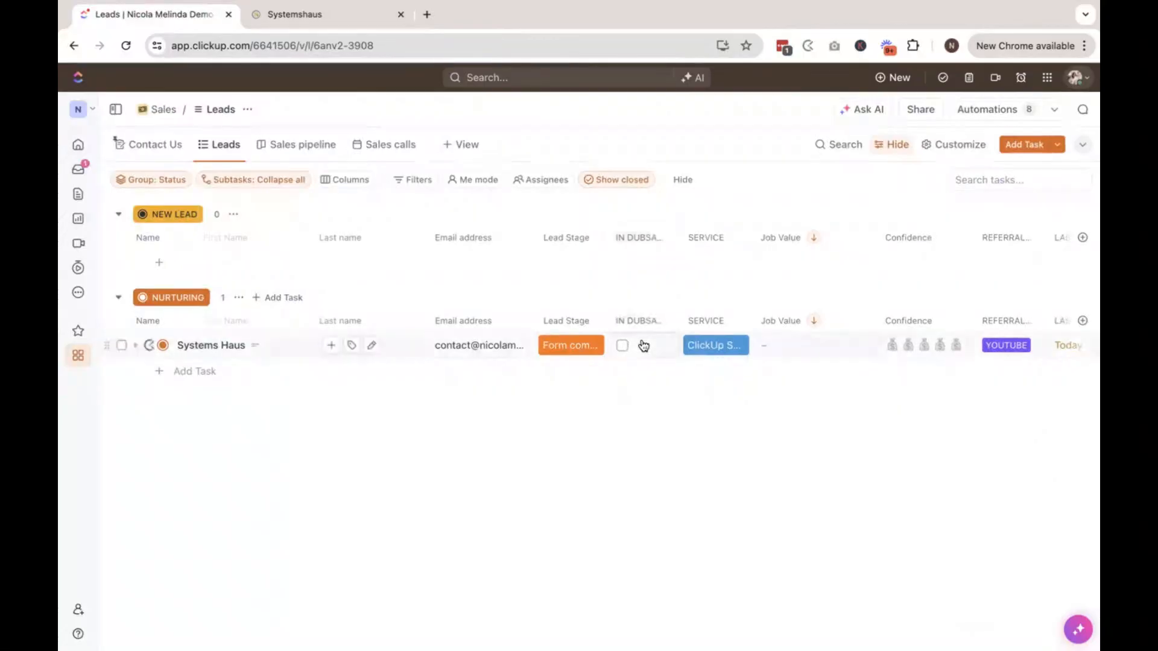
Step: Look through the available Lead Stage options and task statuses for the Systems Haus lead without changing them
scroll(643, 345, right, 3)
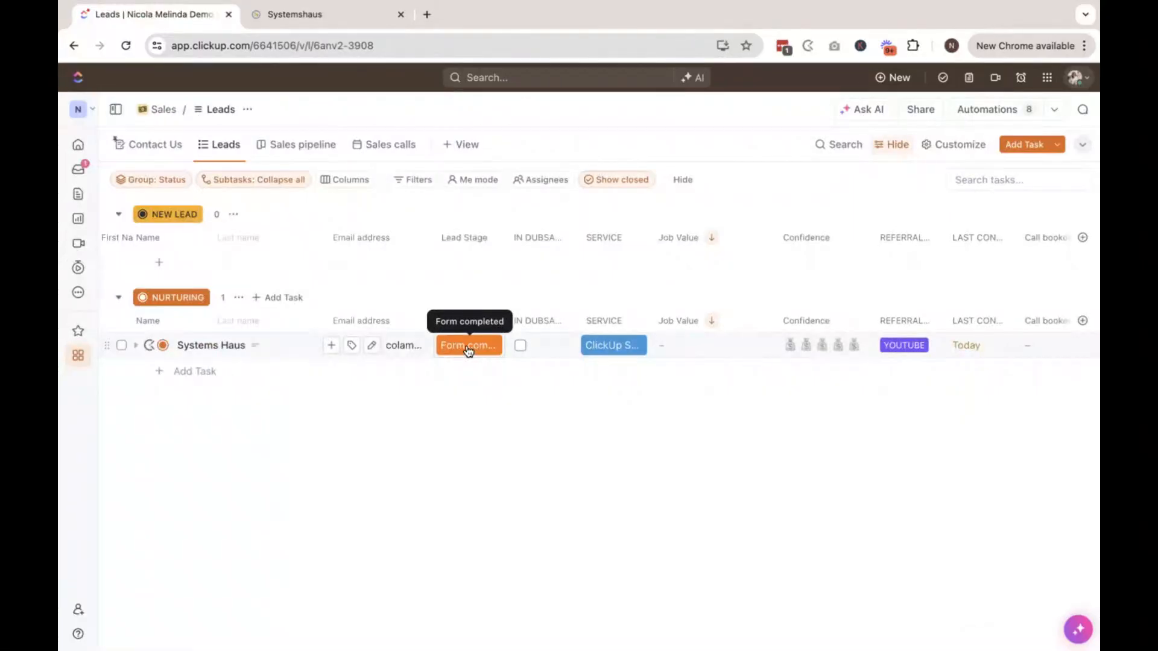
click(469, 348)
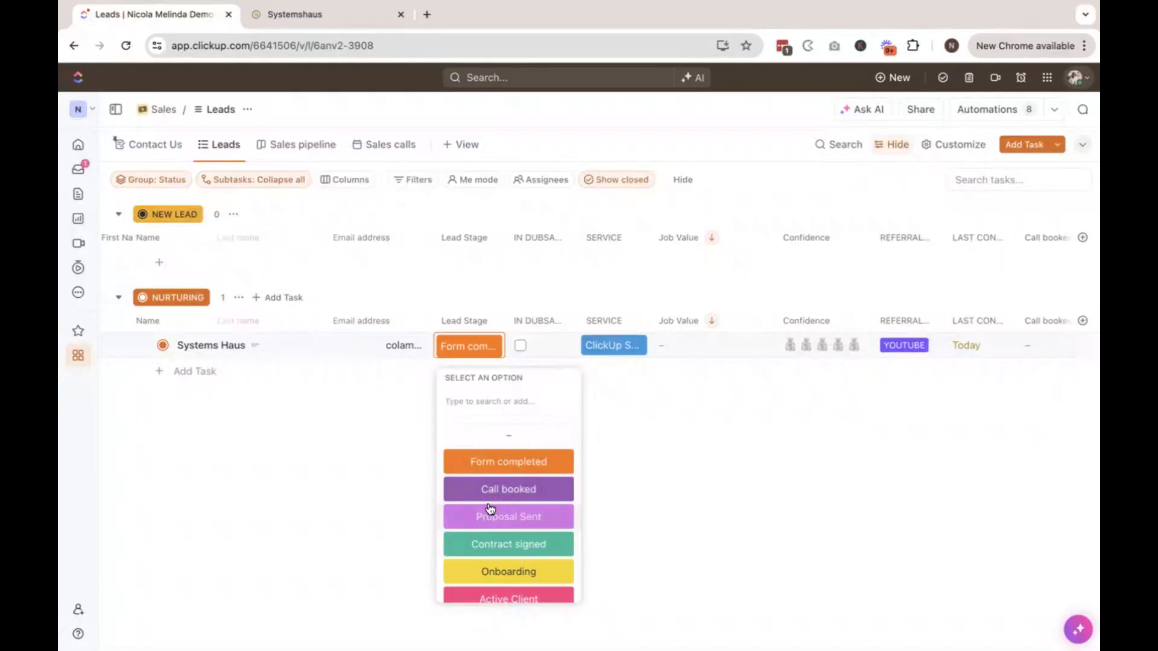
click(336, 421)
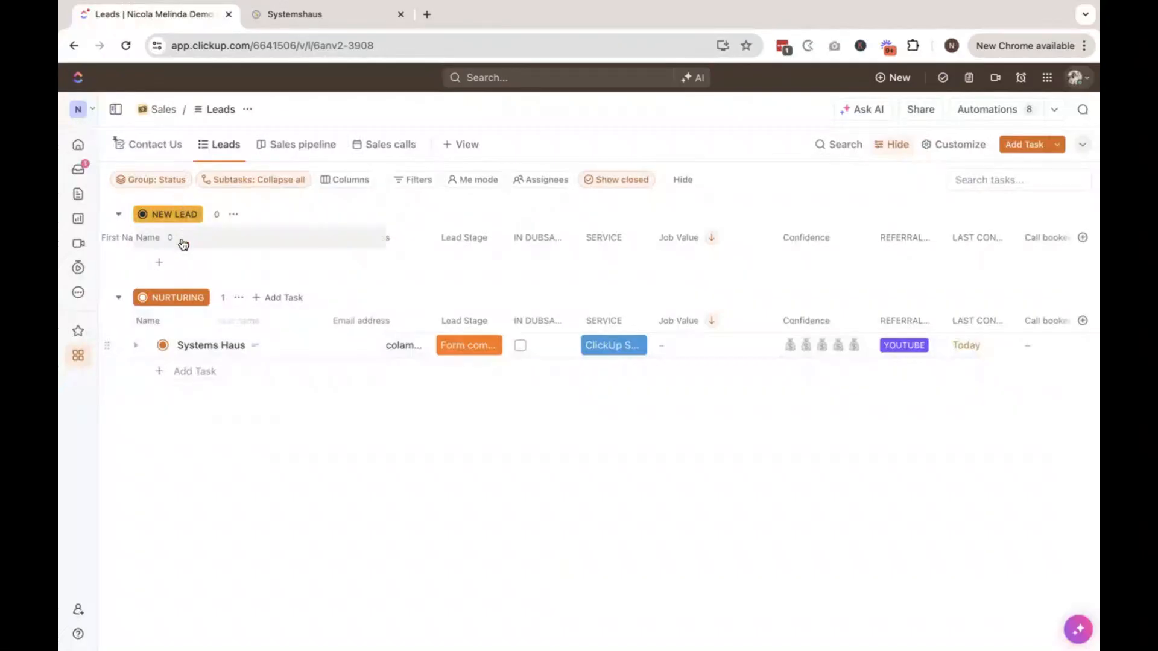
click(164, 346)
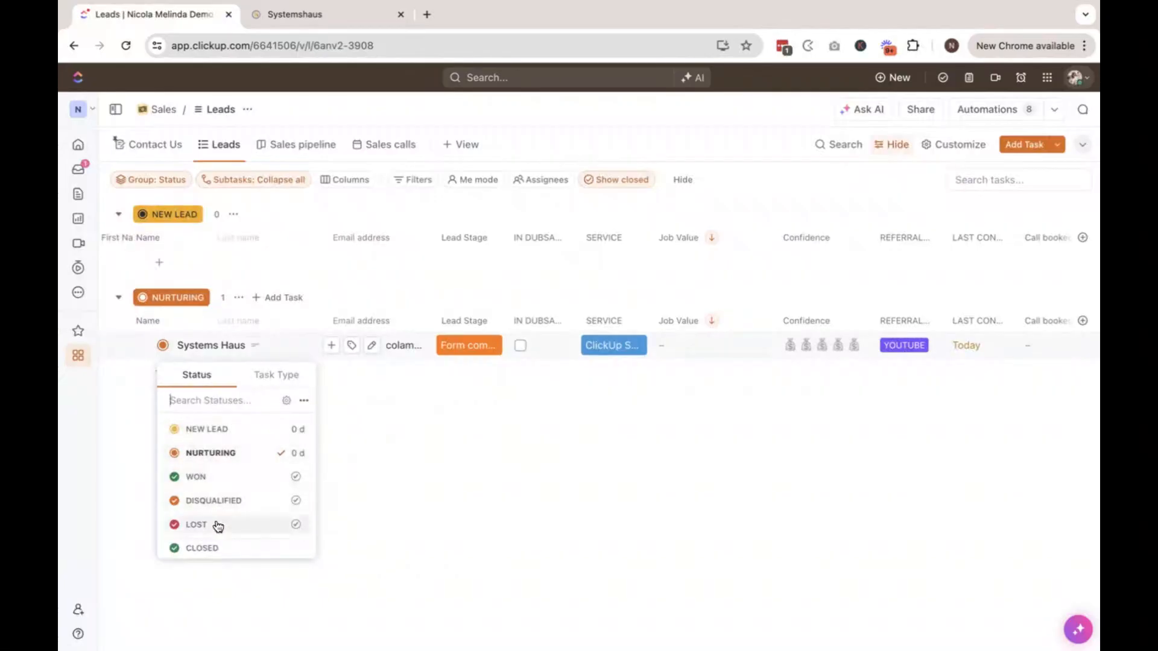
click(404, 507)
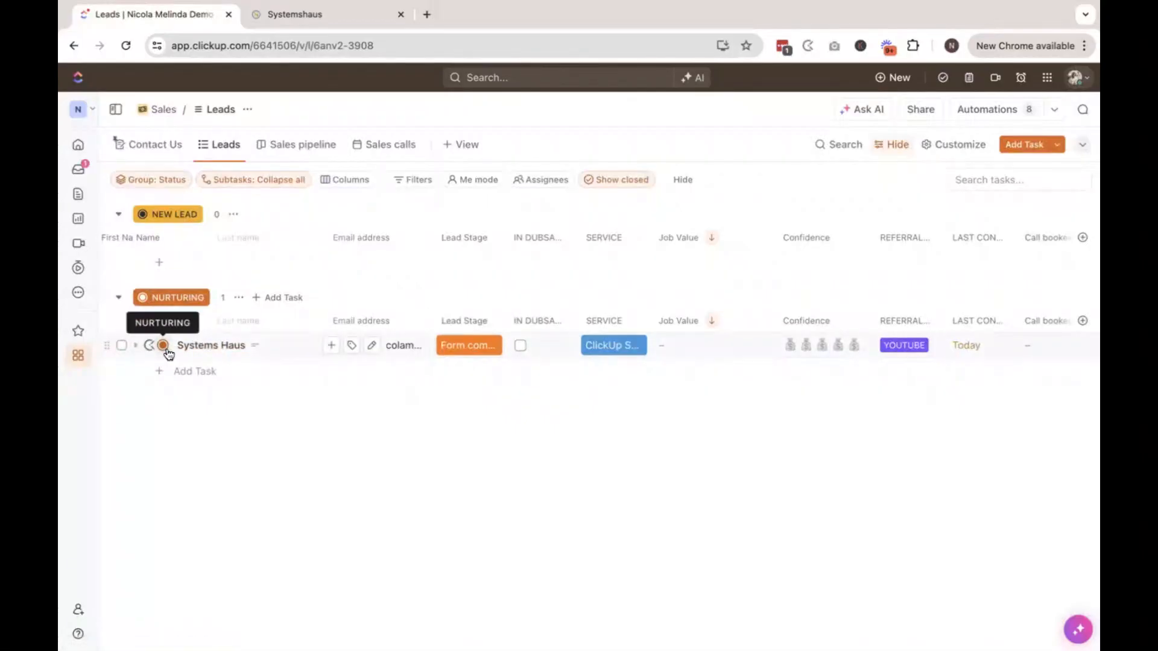
Step: Set the Systems Haus lead's Job Value to £3,000 and its Confidence rating to four out of five
scroll(509, 320, right, 4)
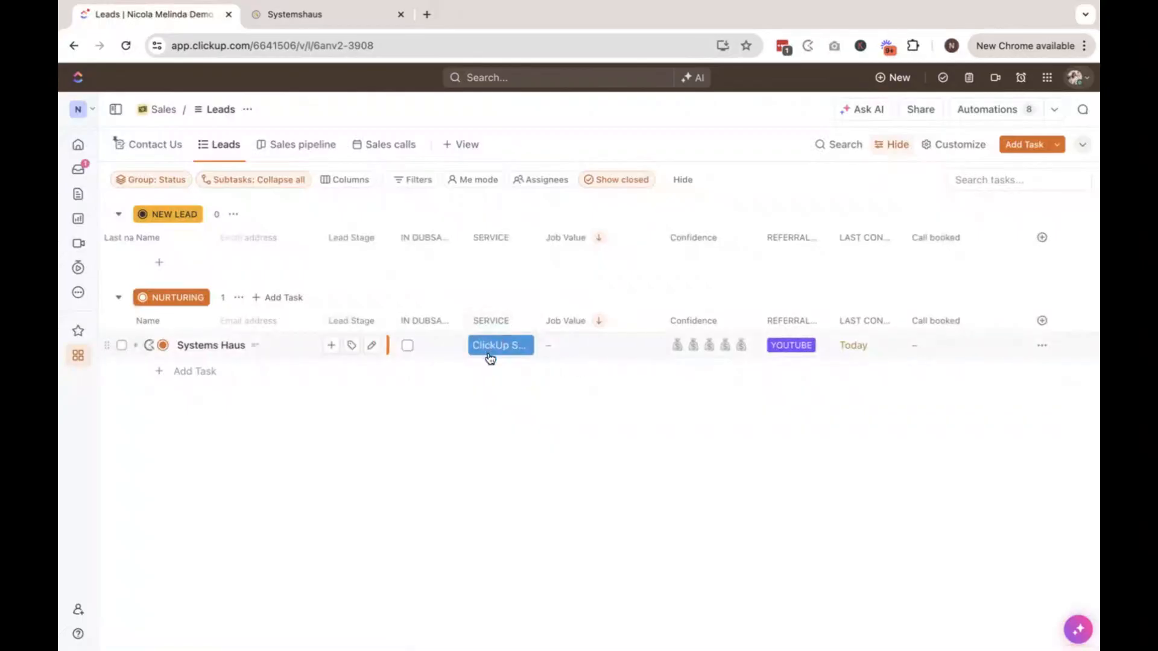
click(601, 351)
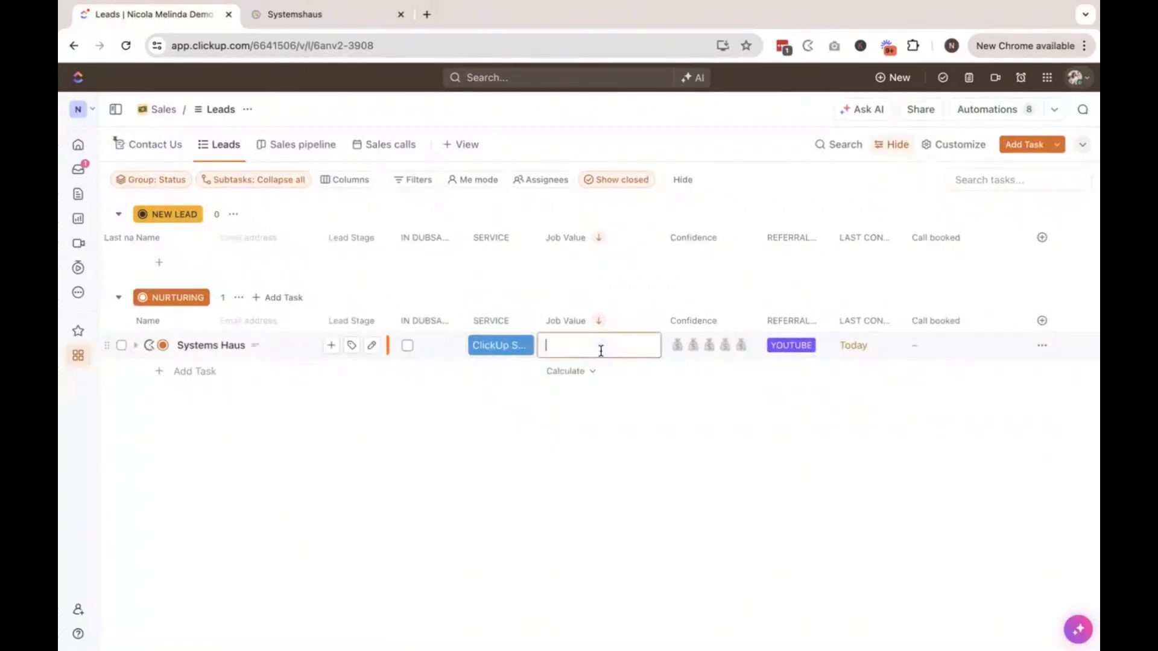
text(£33)
text(000)
click(585, 419)
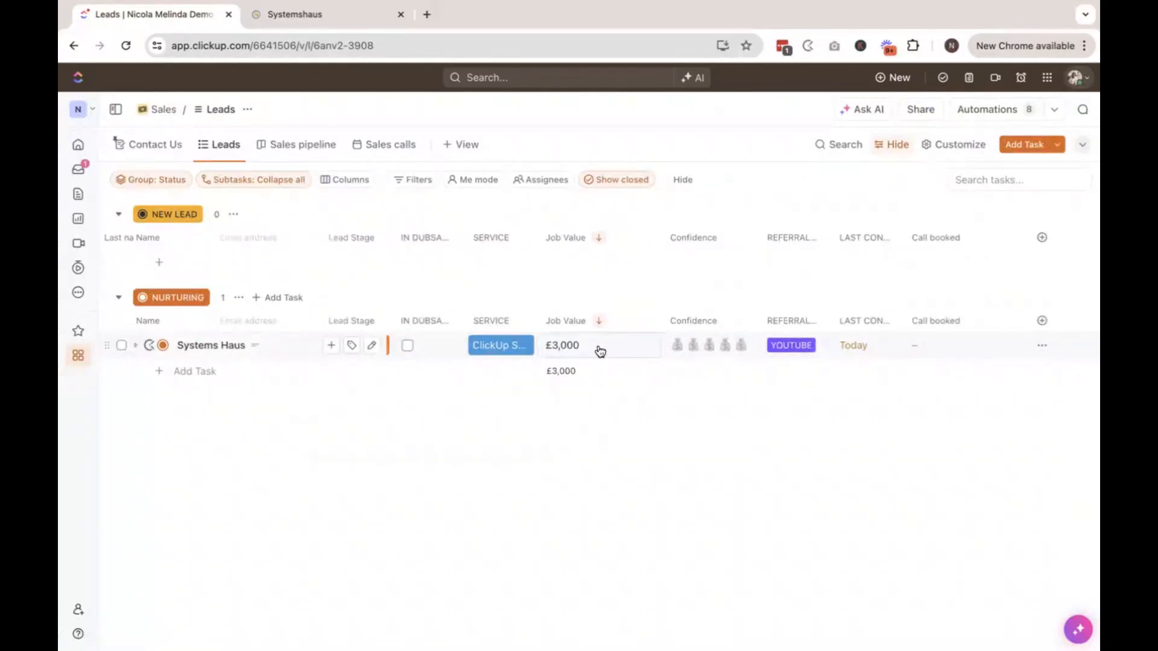
click(725, 354)
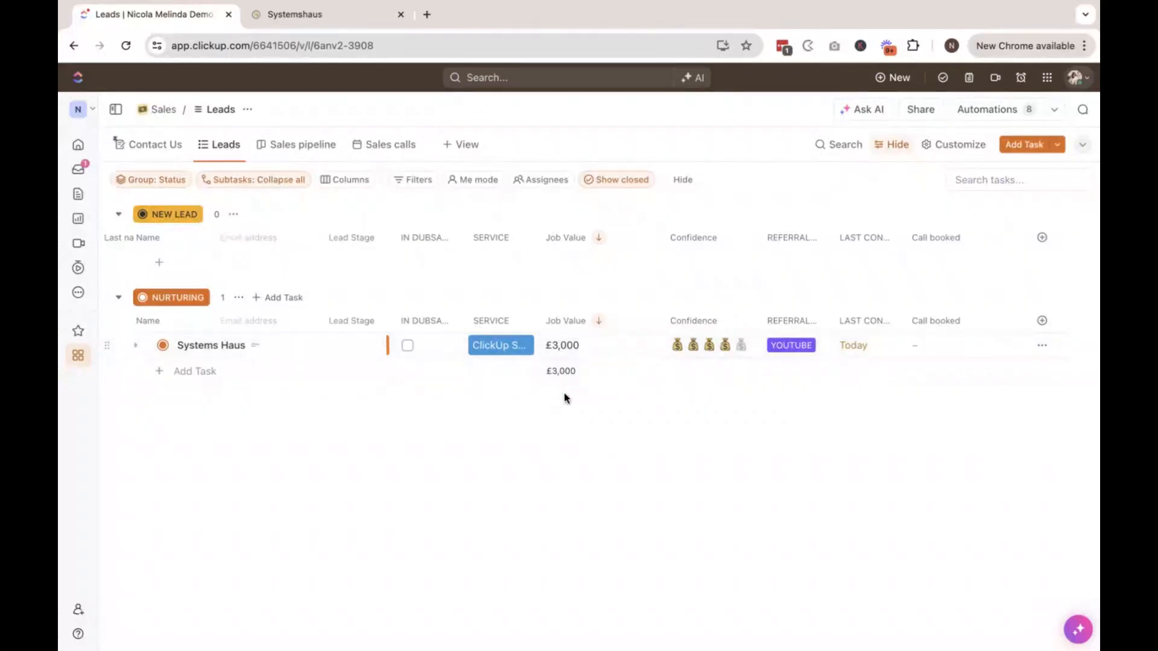
Step: Set the Systems Haus lead's Call booked date to Thursday 22 August 2024
click(946, 351)
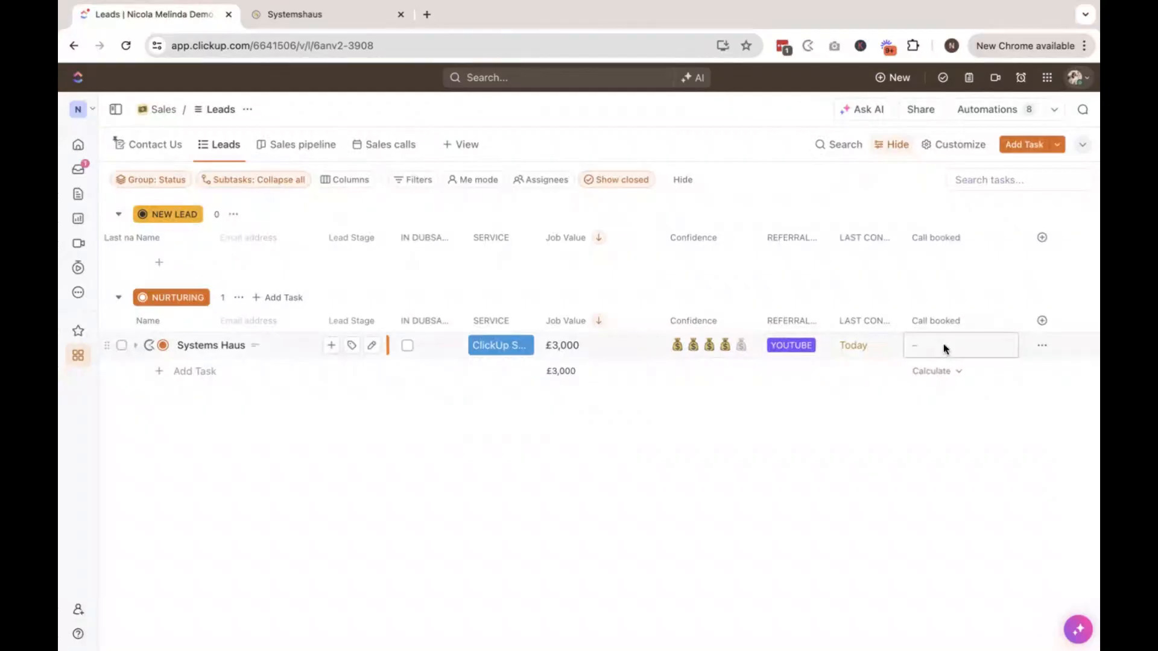
click(1002, 565)
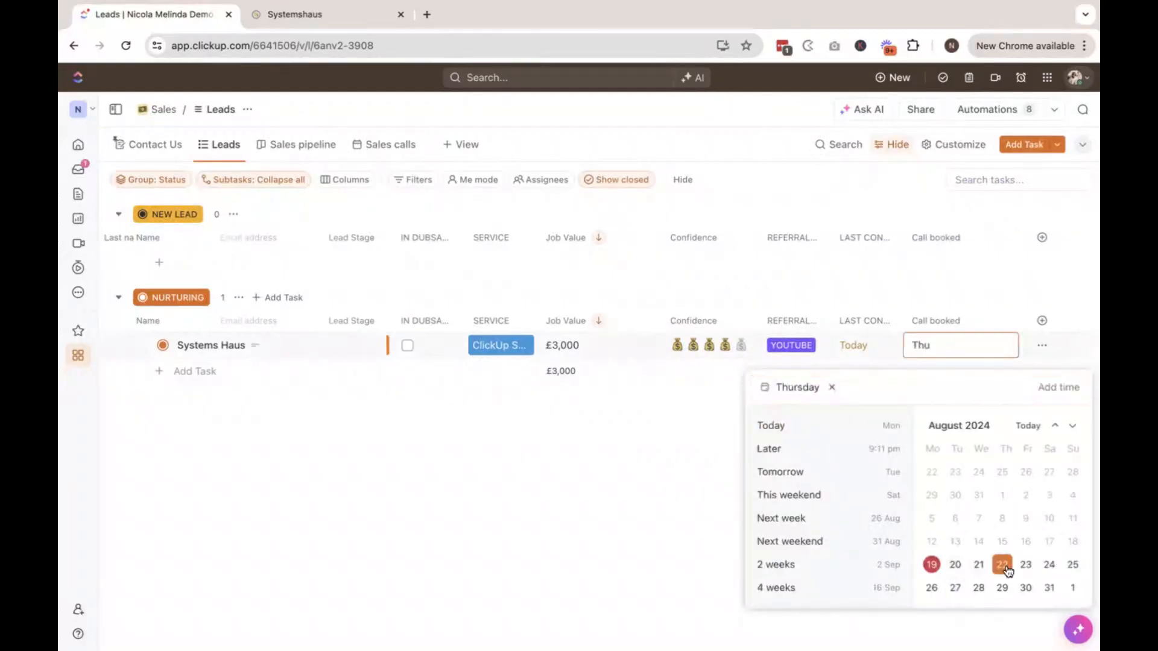
click(644, 508)
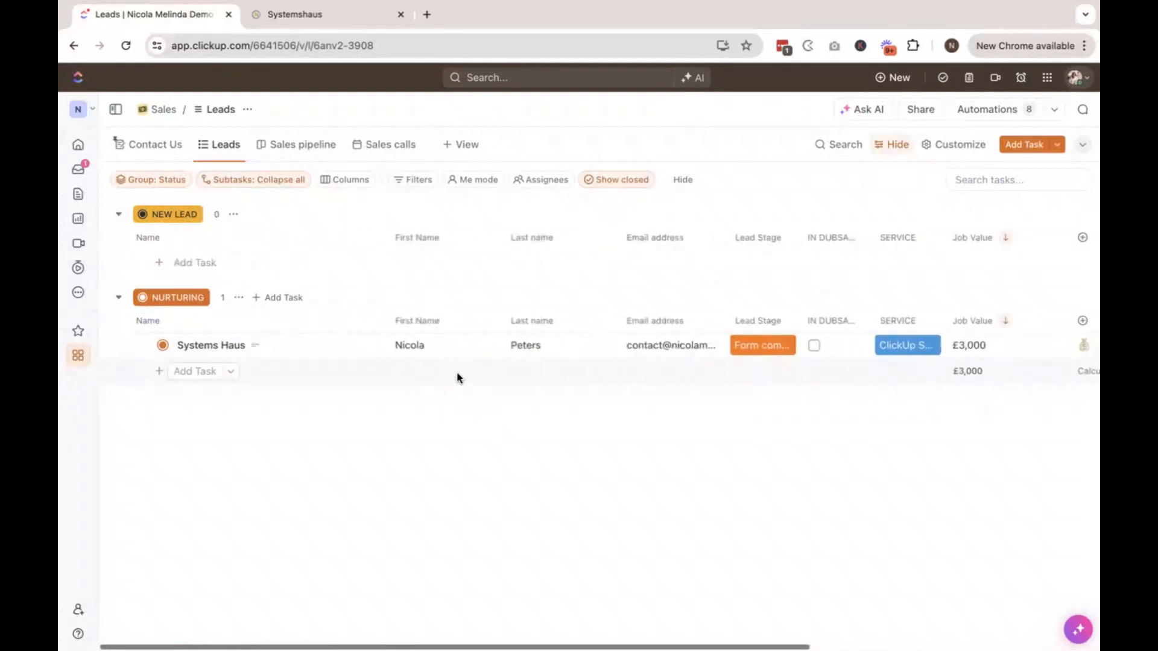
Step: Open the Systems Haus task and read the thank-you email with the call booking link in its activity
click(246, 351)
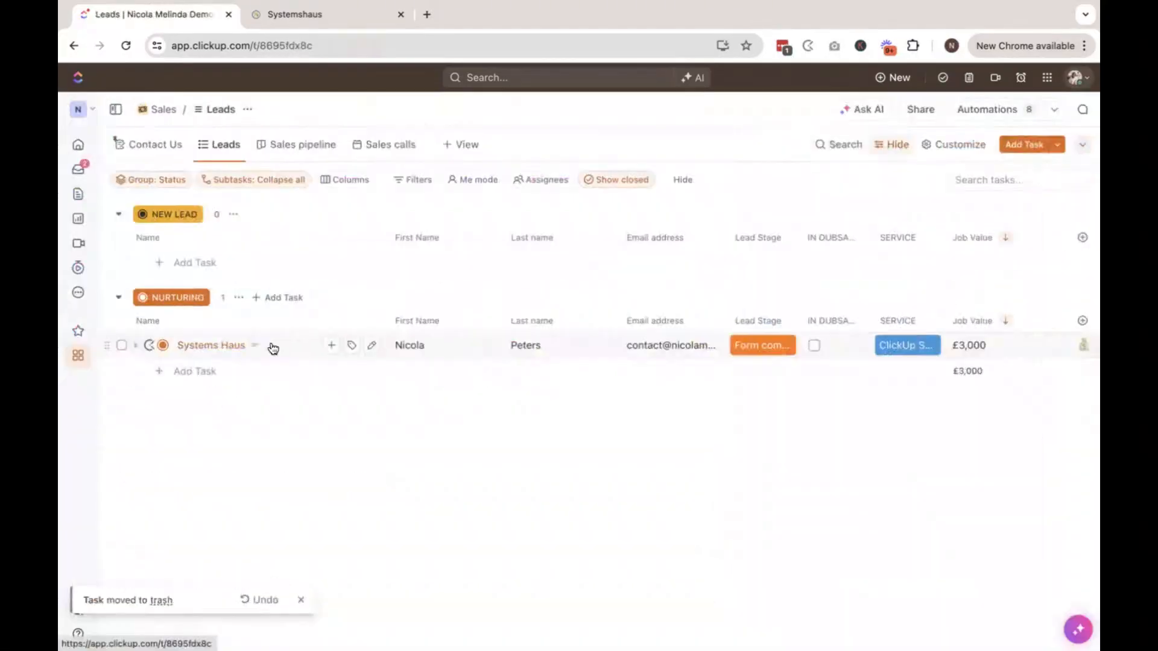
click(272, 349)
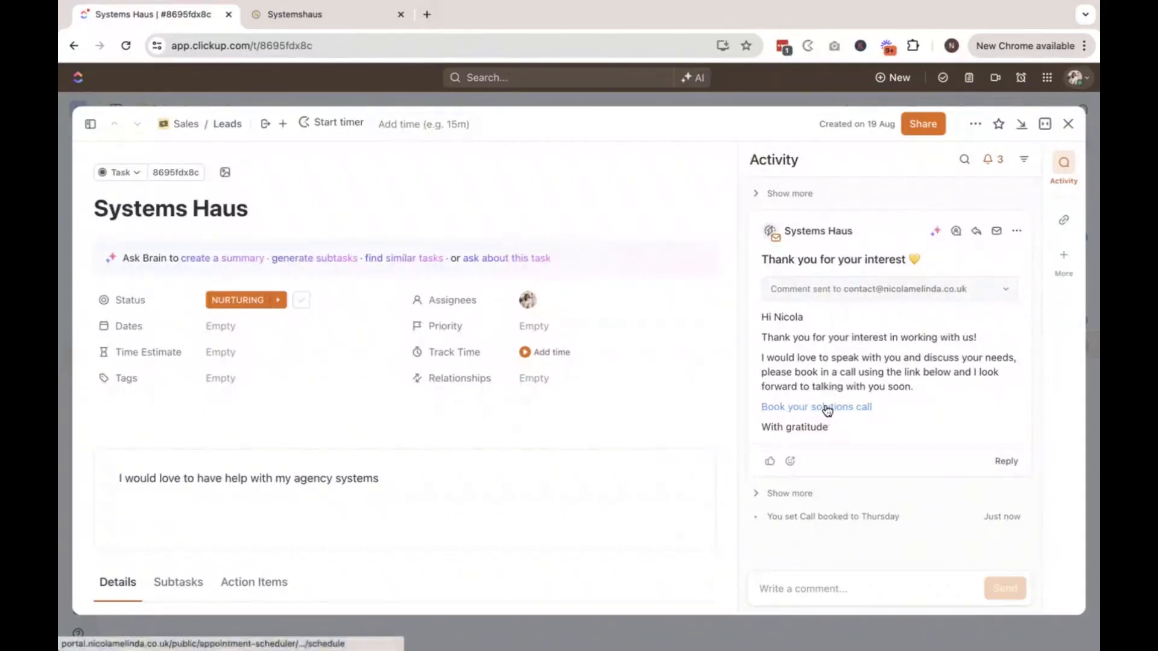
mouse_move(827, 410)
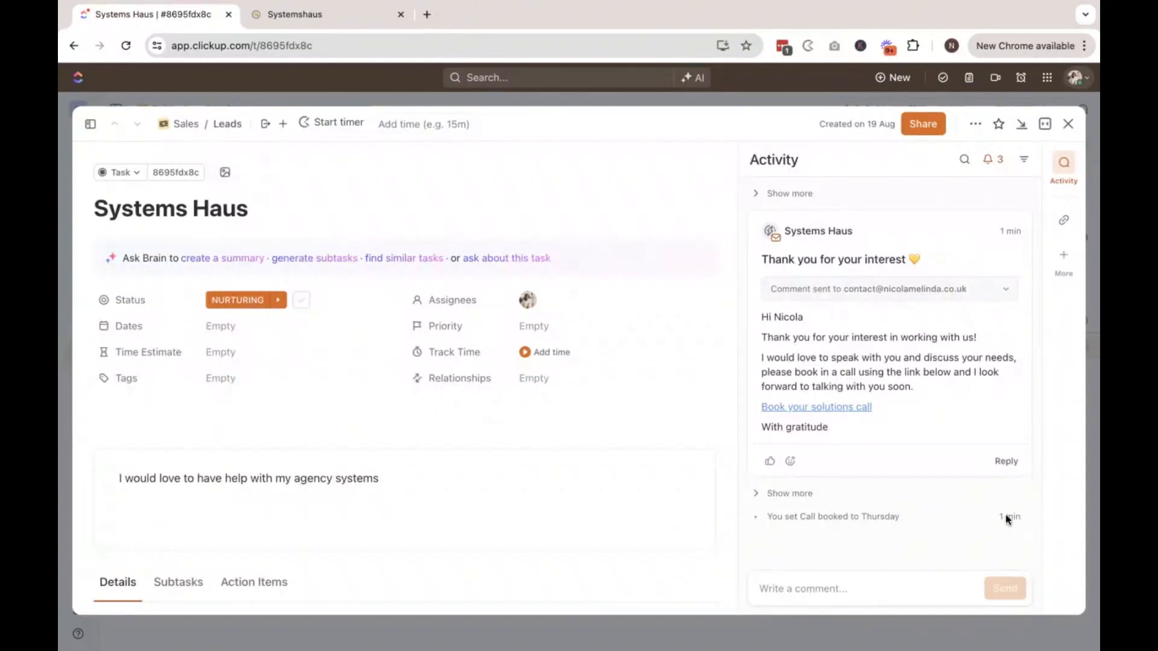
Step: Post the comment "Call has been scheduled and will do some research ahead of Thursday" on the Systems Haus task and close it
click(912, 587)
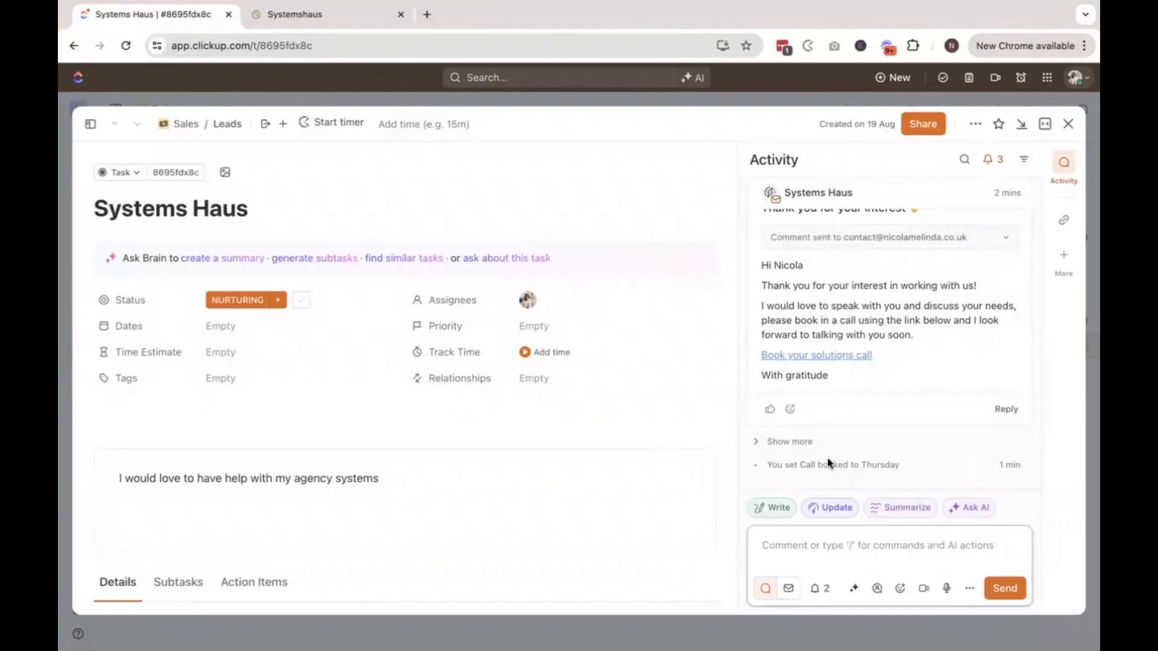
text(Call has bee)
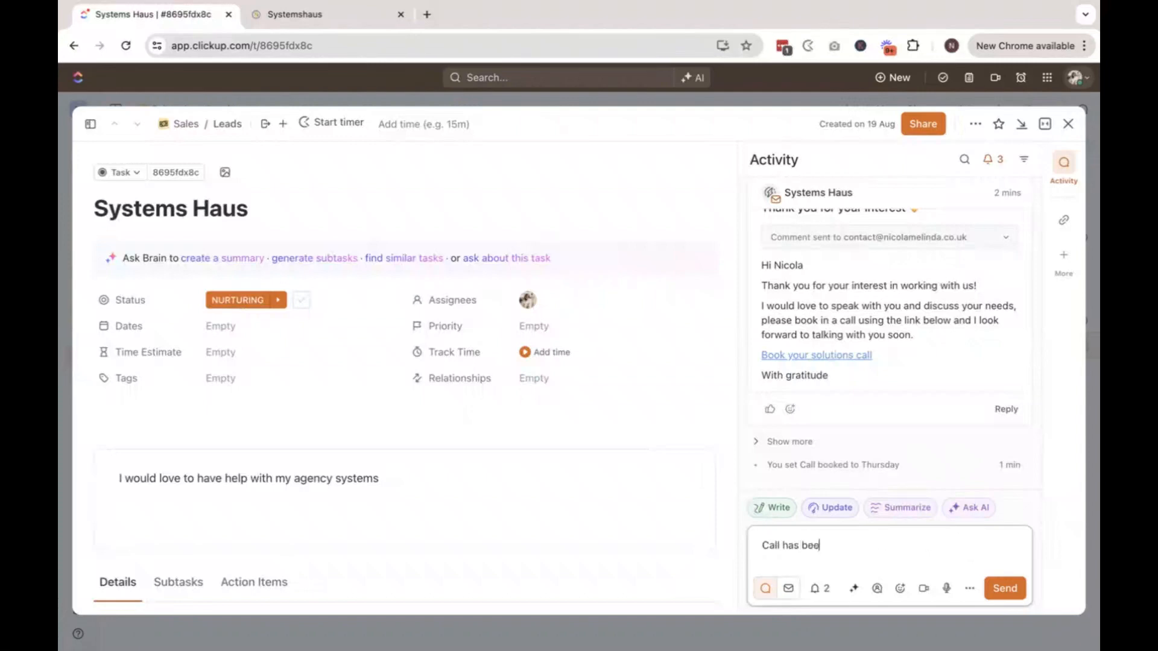
text(n scheduled and will do some r)
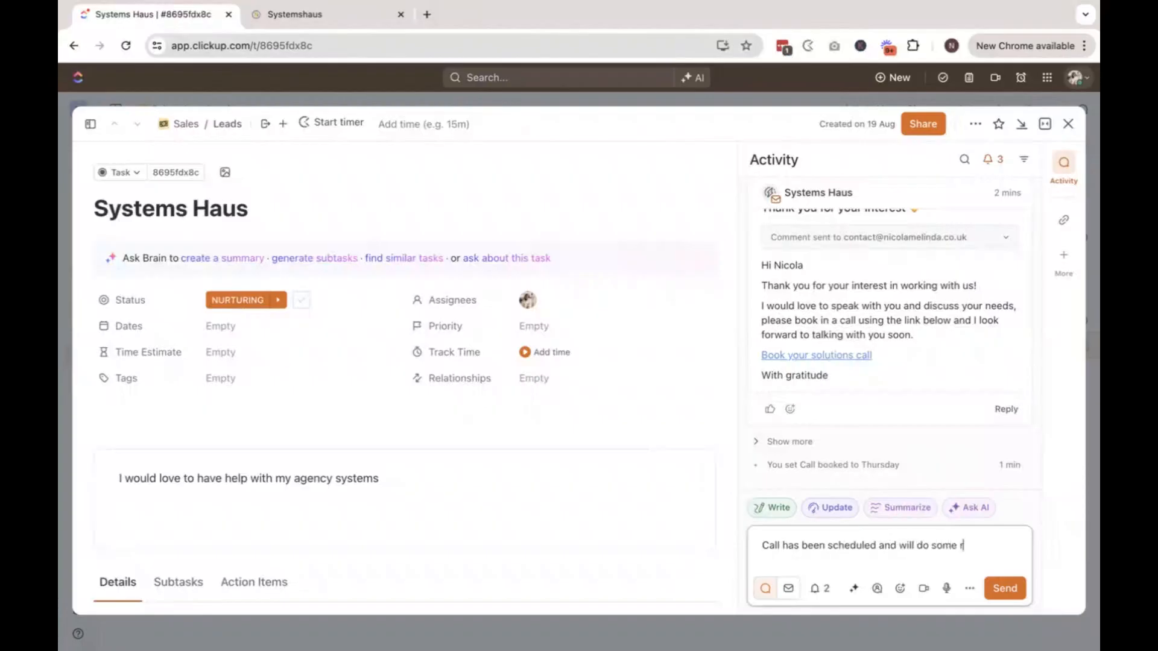
text(easearch ahead of Thursday)
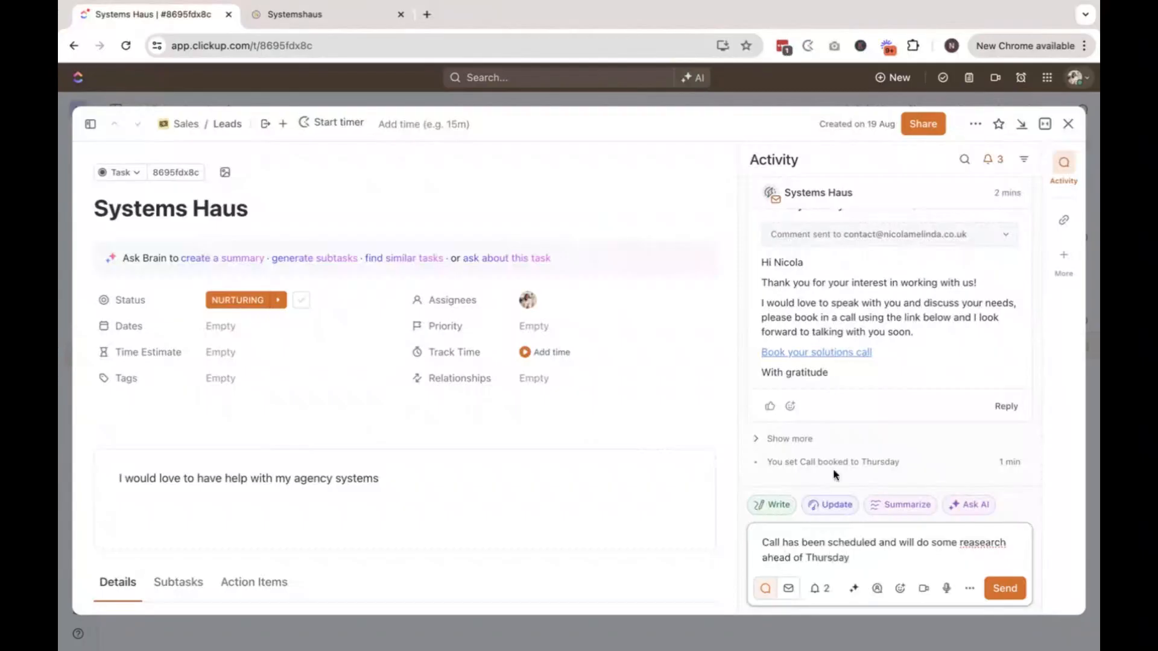
click(975, 543)
key(BackSpace)
click(1005, 590)
click(997, 589)
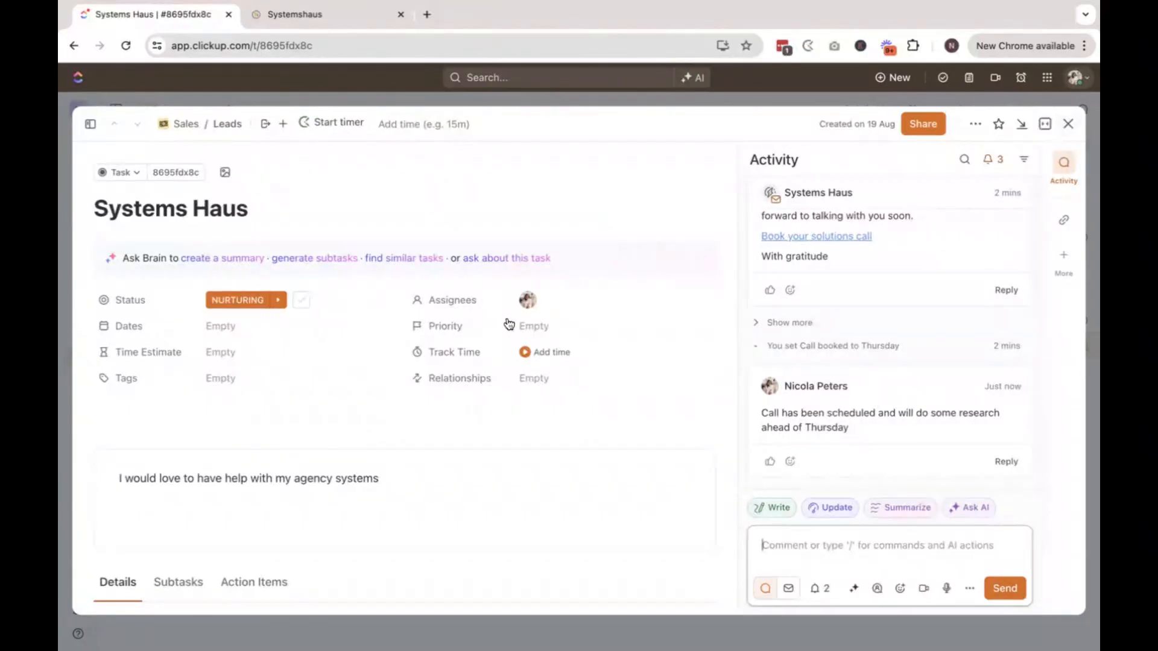
click(1068, 123)
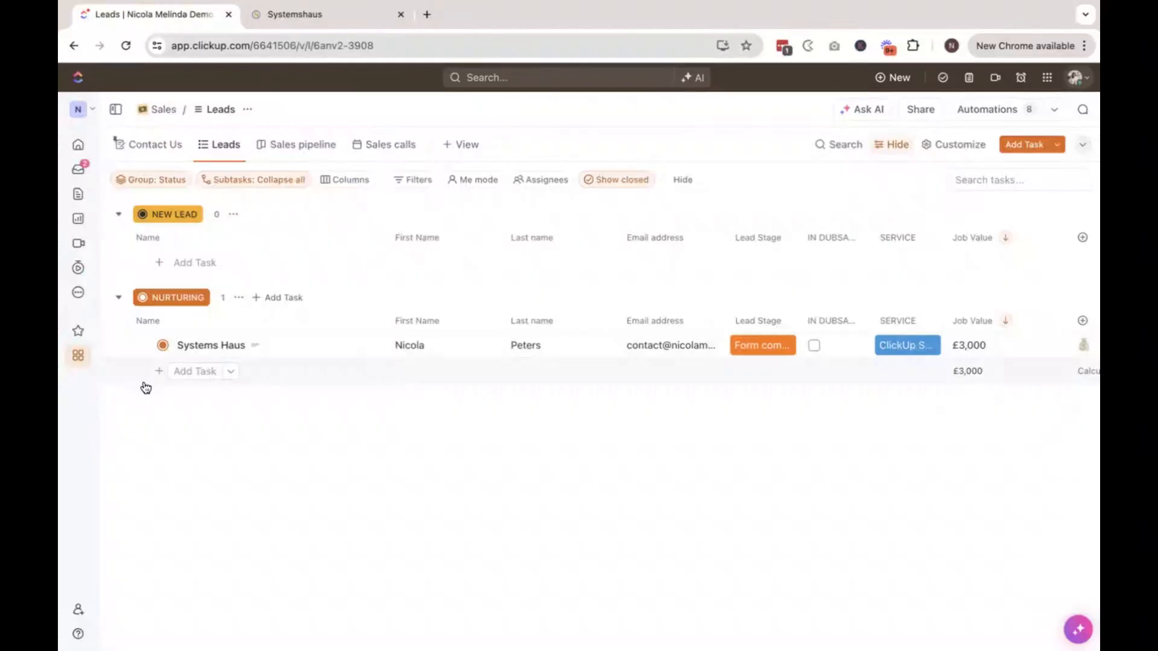
Step: Open the Sales pipeline board and move the Systems Haus card from Form completed to Call booked
click(284, 146)
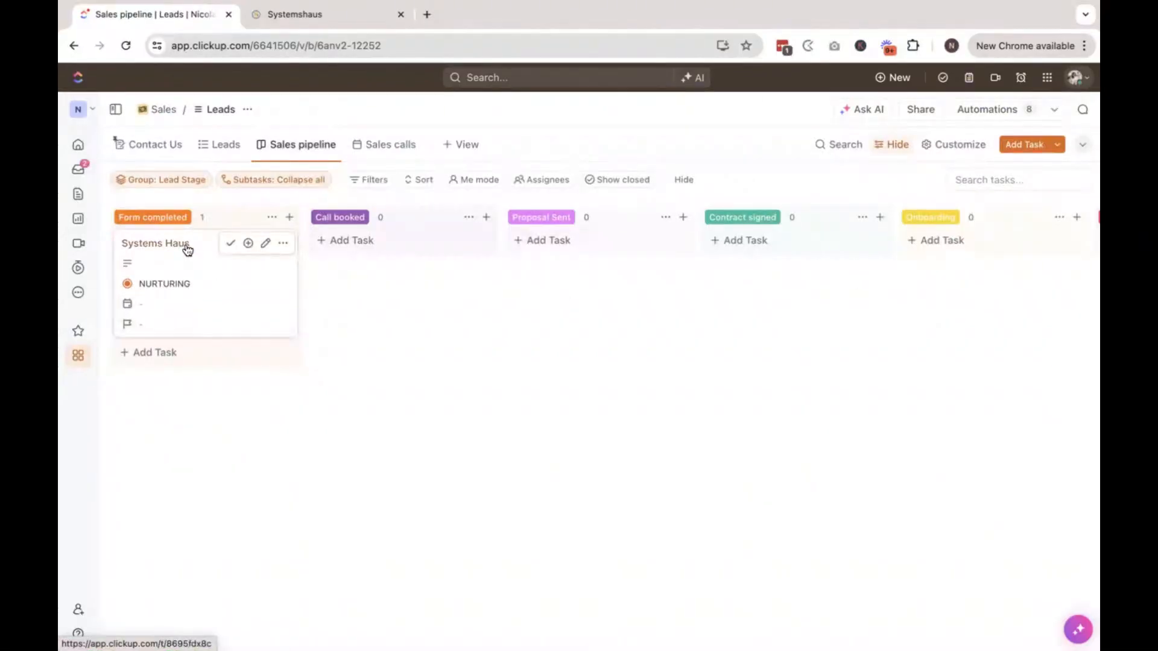
drag(187, 250, 385, 260)
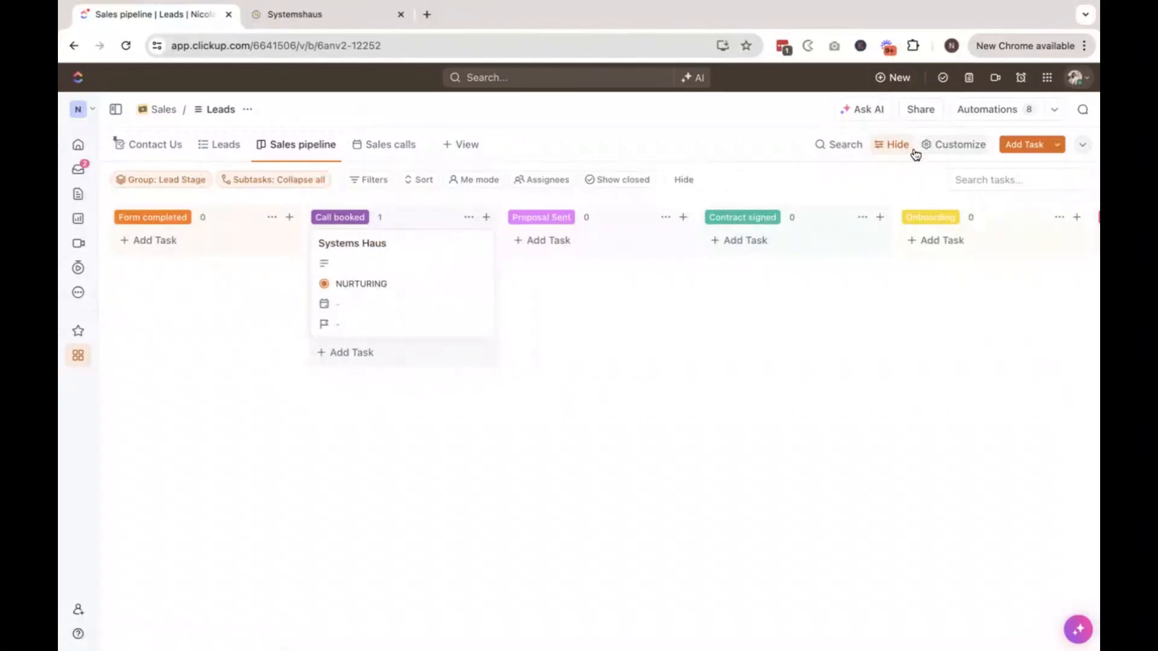
Step: Customise the Sales pipeline view to hide the Priority, Dates and Status fields on its cards
click(938, 151)
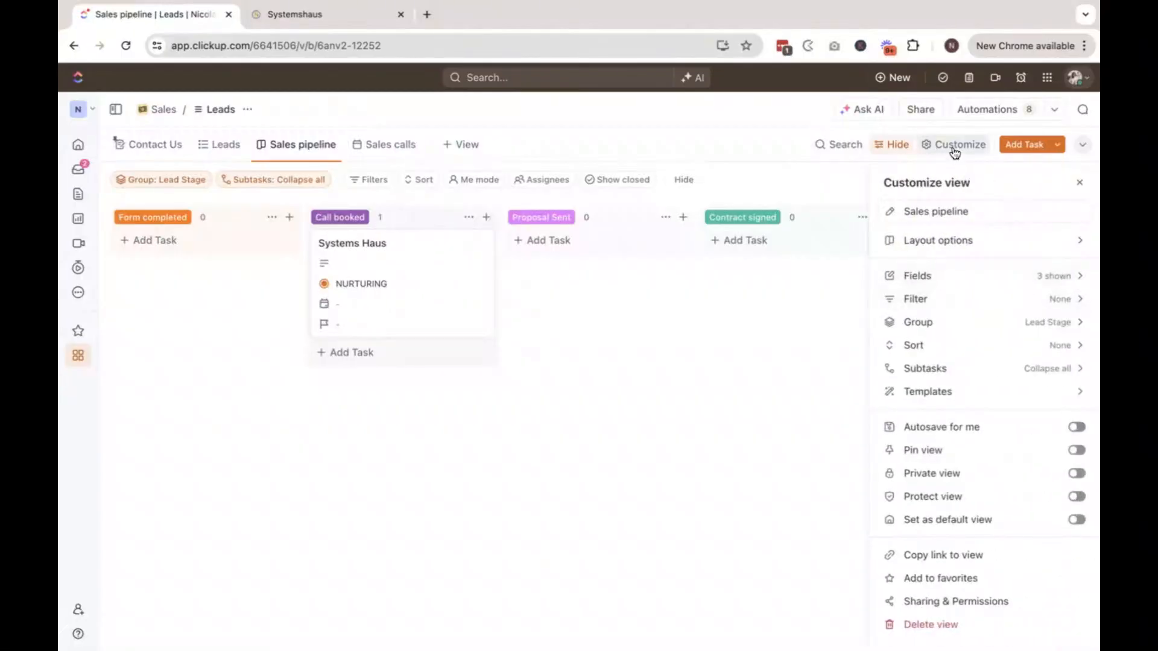
click(1065, 281)
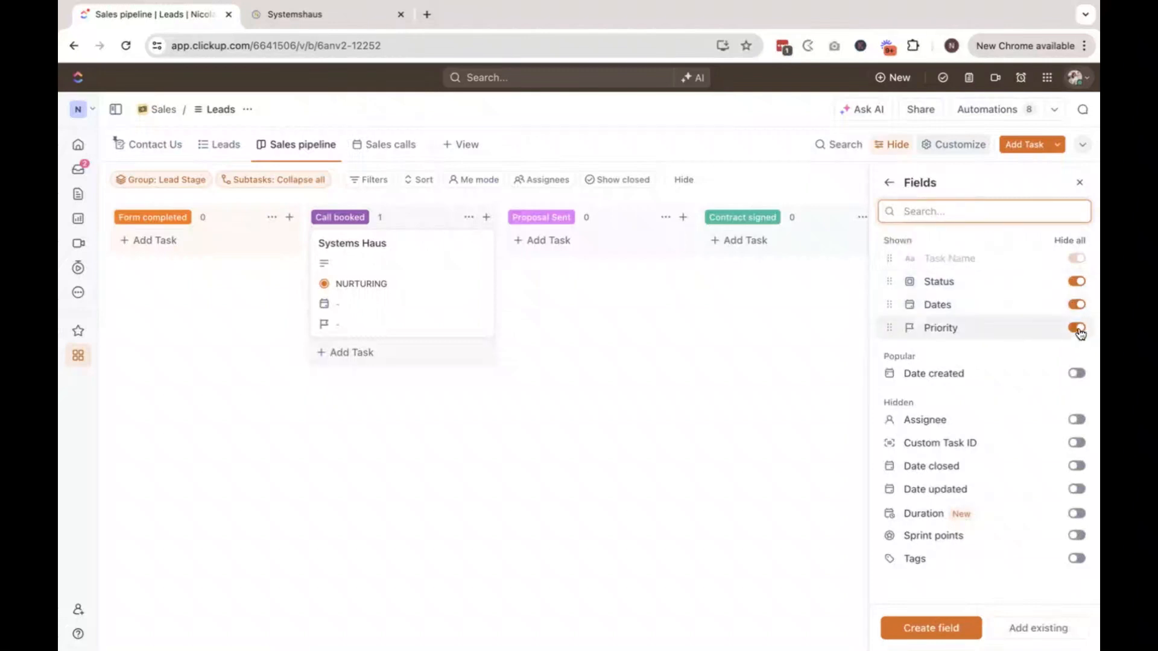
click(1078, 328)
click(1077, 304)
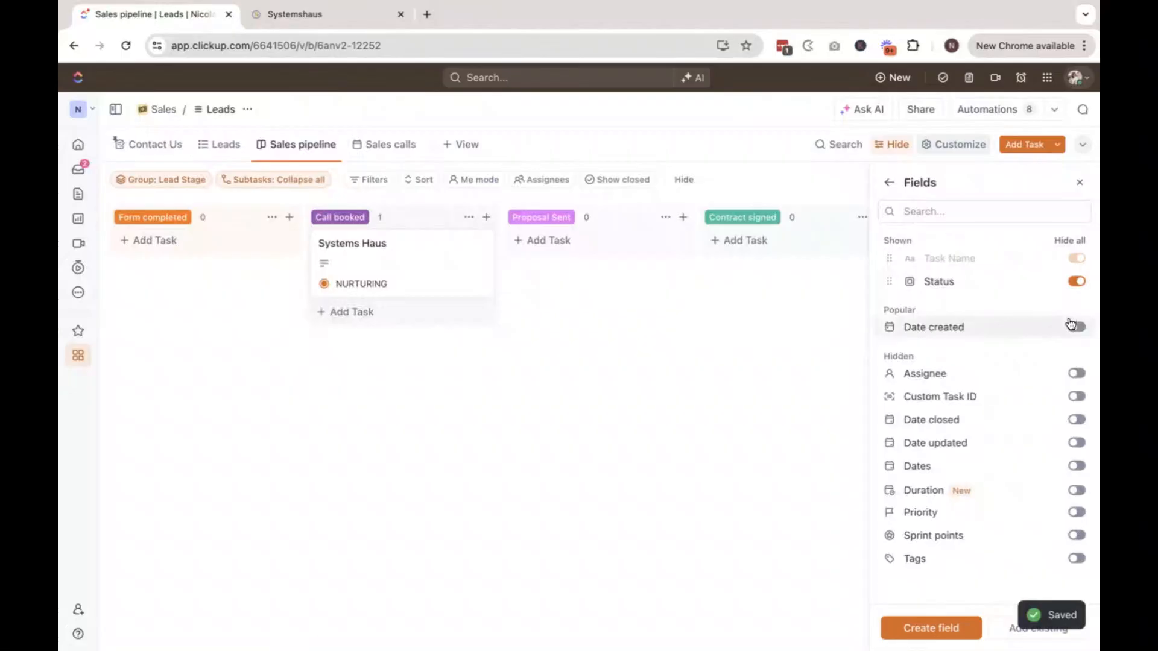
click(1076, 282)
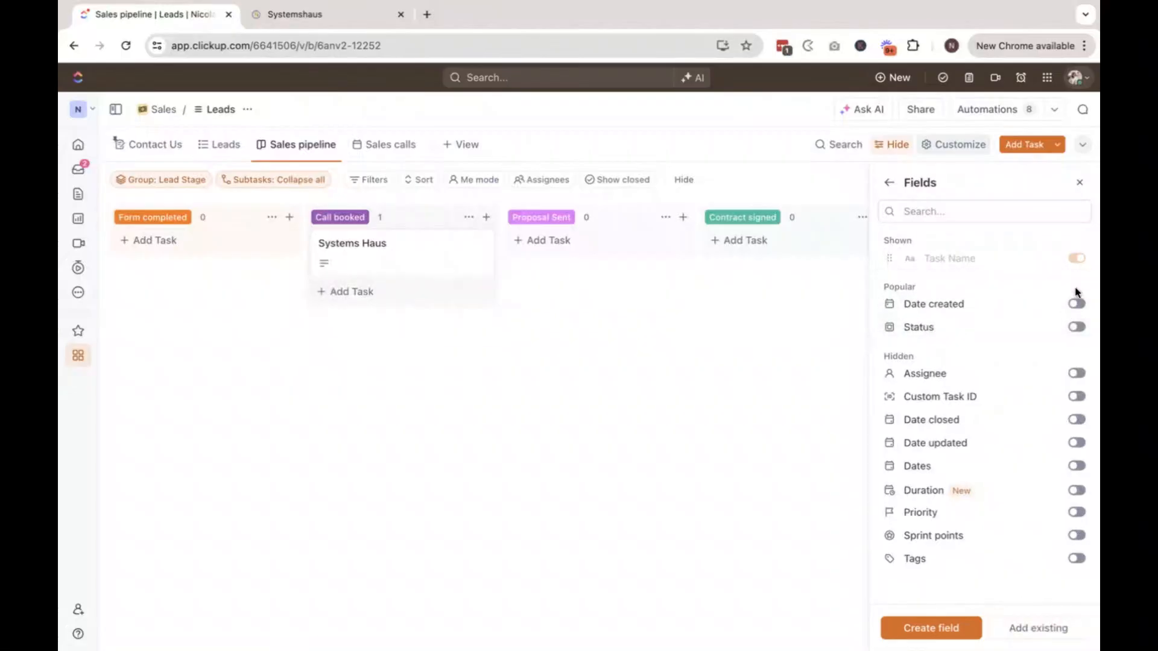
scroll(1041, 462, down, 6)
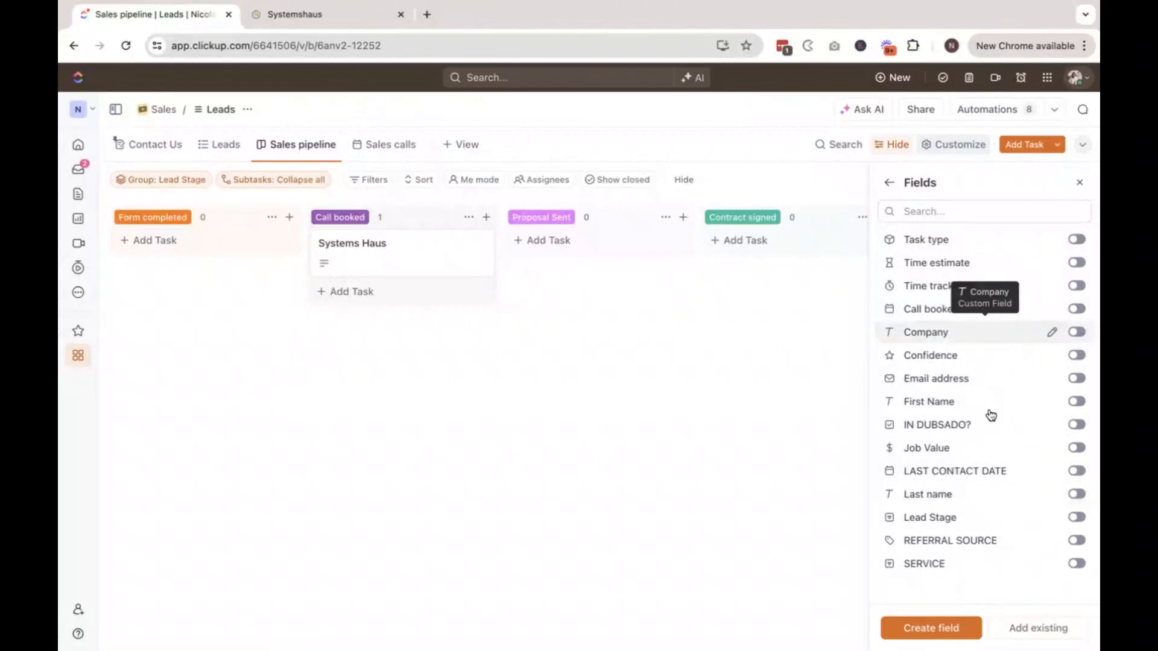
Step: Show the SERVICE, Email address, First Name, Last name and Call booked fields on the Sales pipeline cards and close the view settings
click(1077, 564)
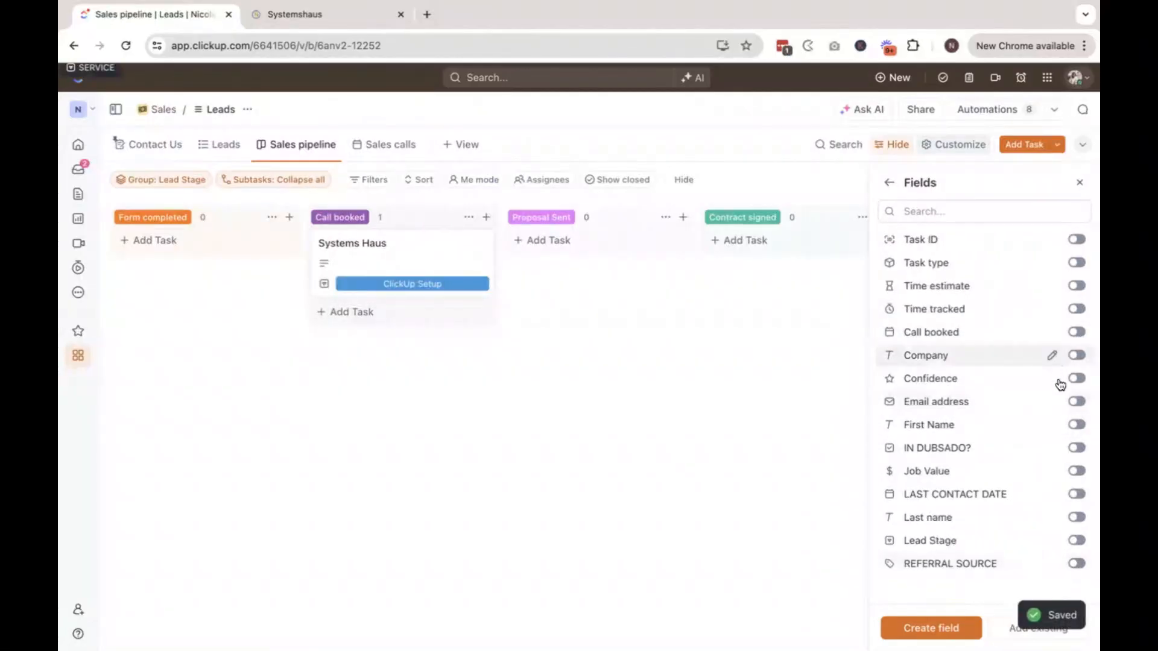
click(1078, 401)
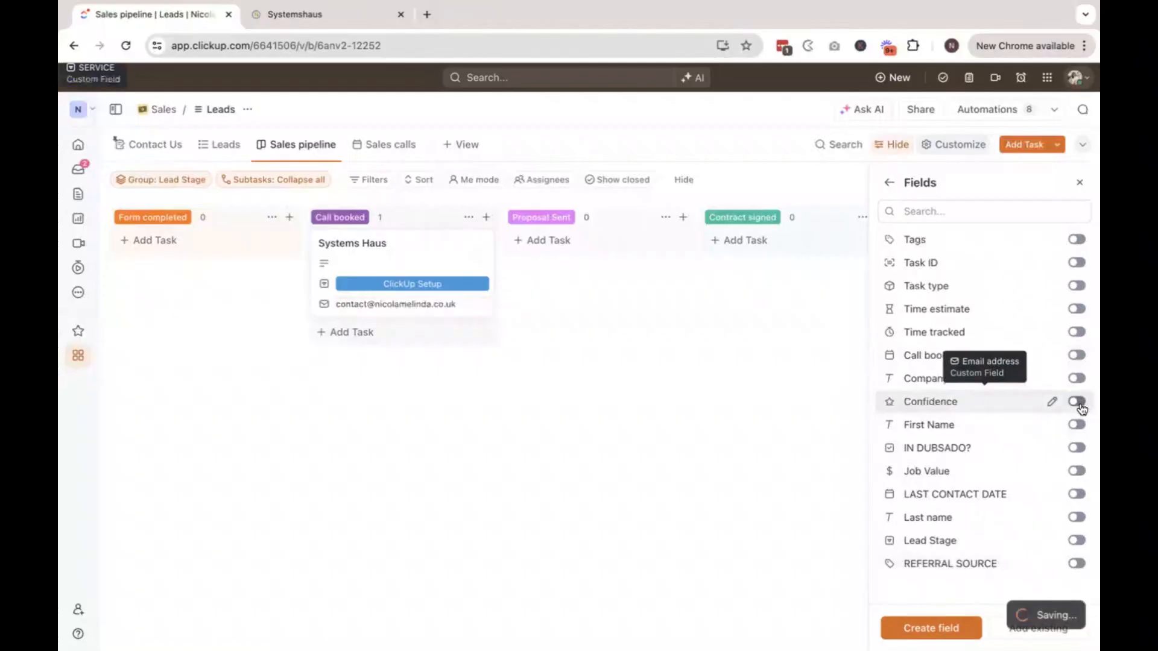
click(1078, 426)
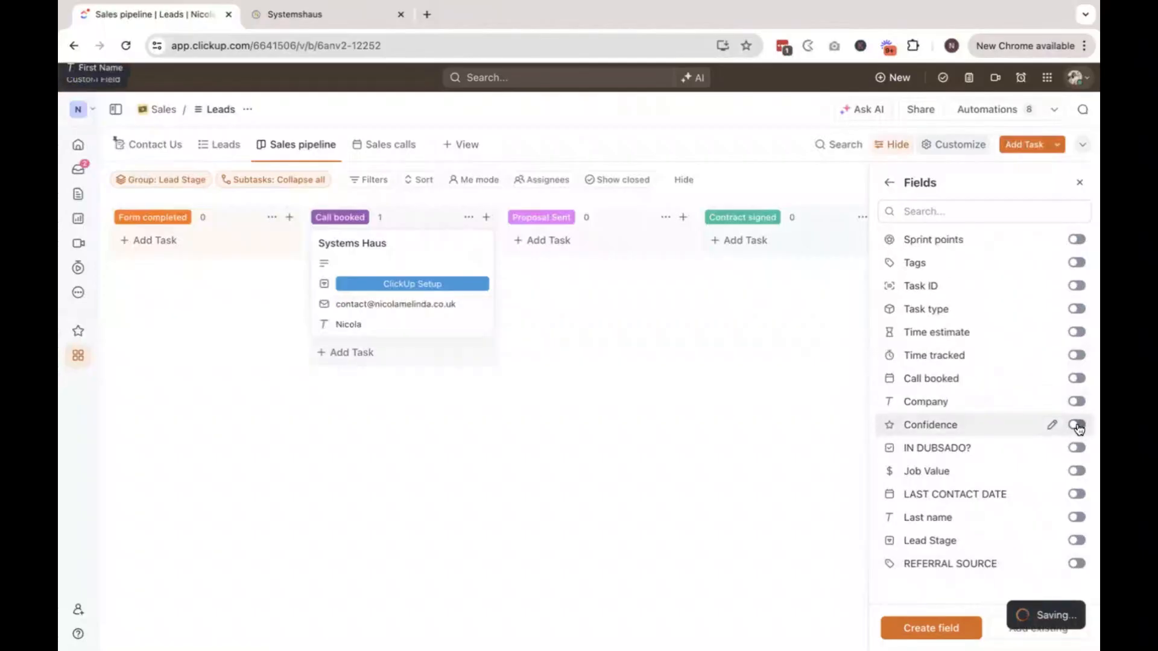
click(1077, 517)
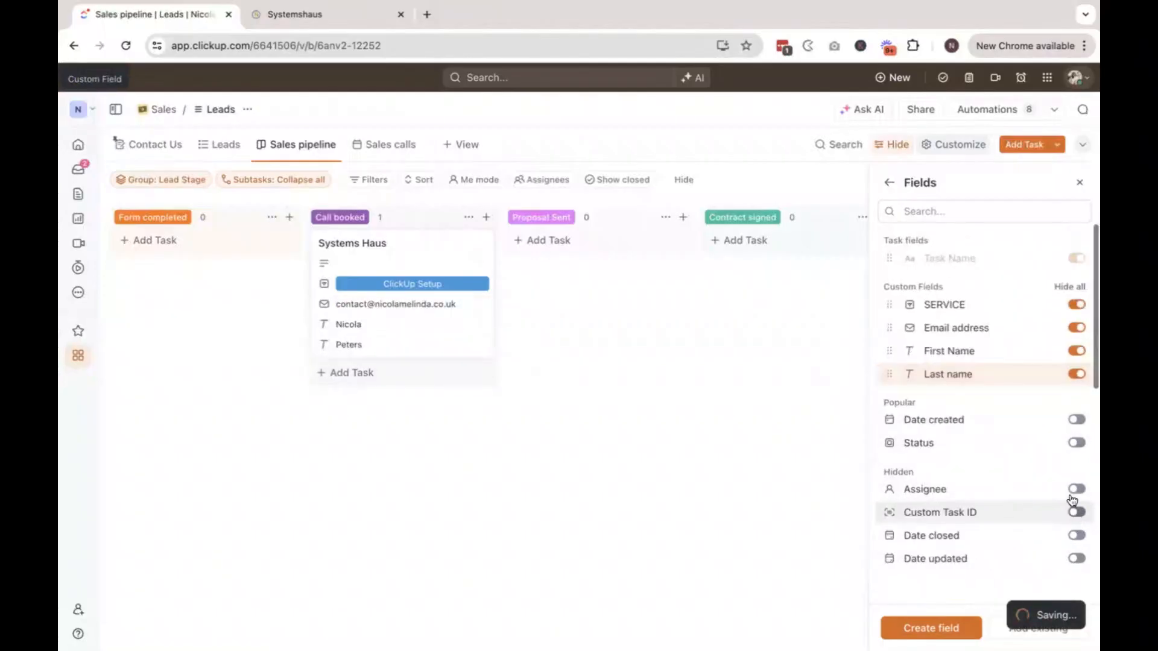
scroll(1059, 400, down, 5)
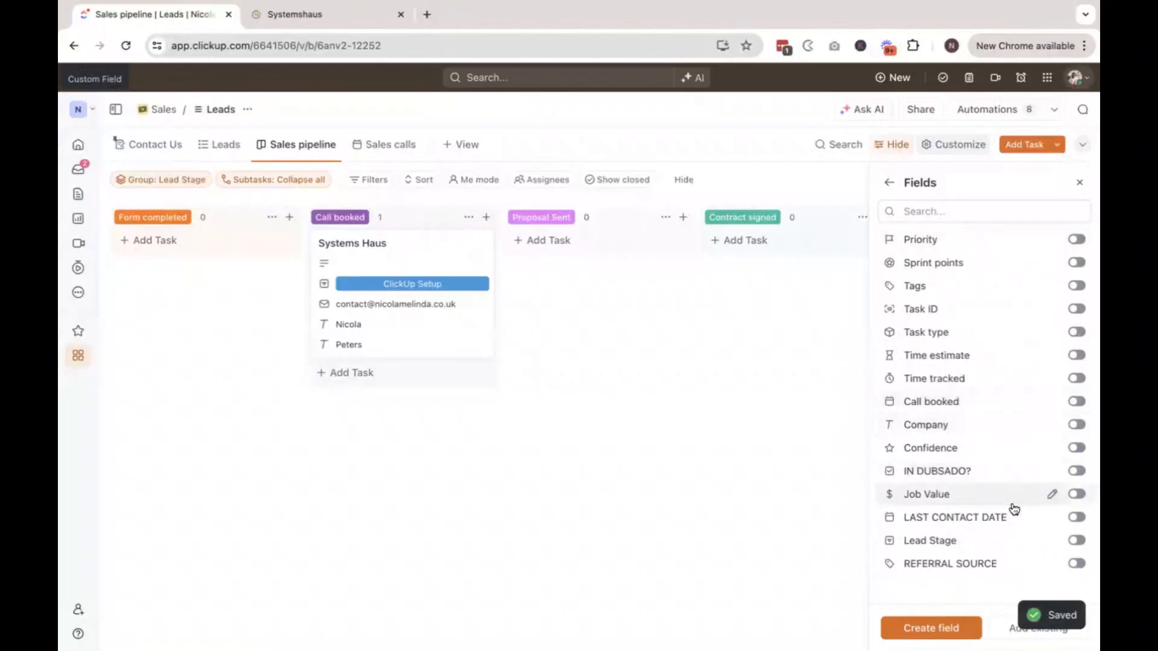
click(1077, 401)
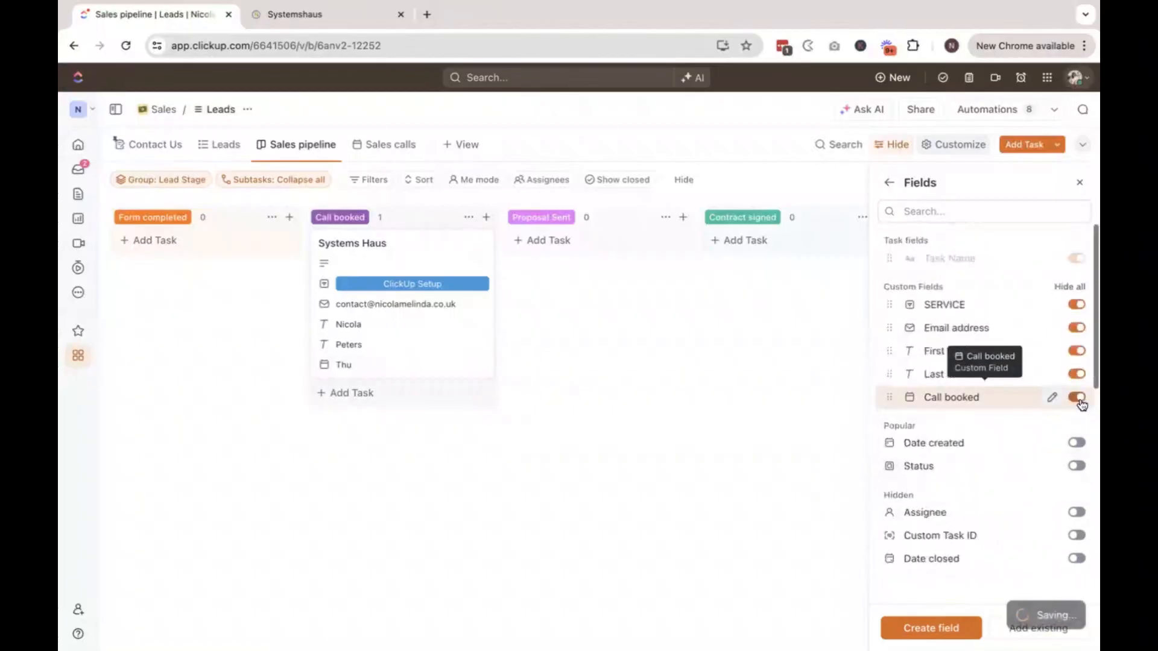
click(578, 392)
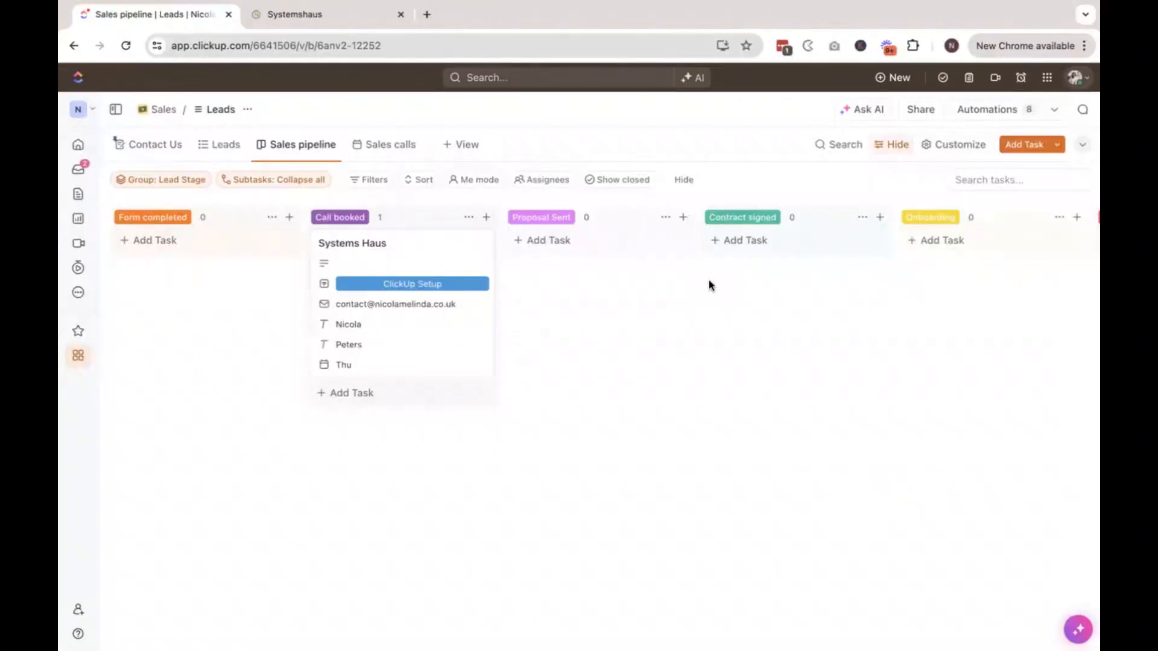
Step: Open the Sales calls calendar and show the Assignee field on its entries
click(375, 145)
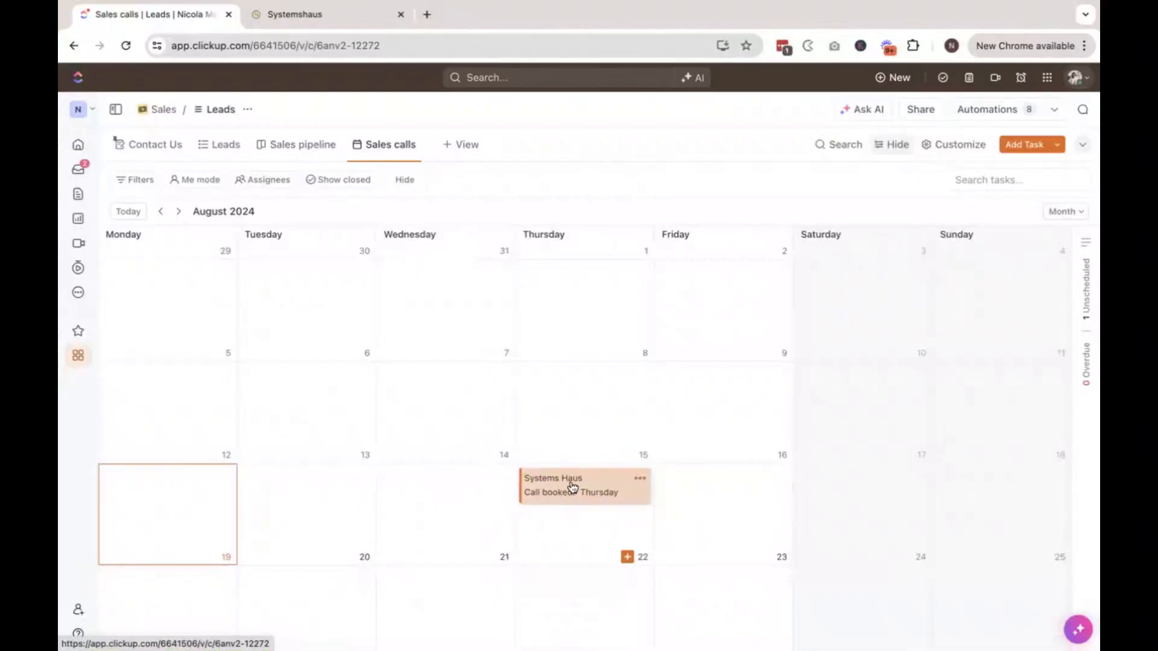
click(959, 149)
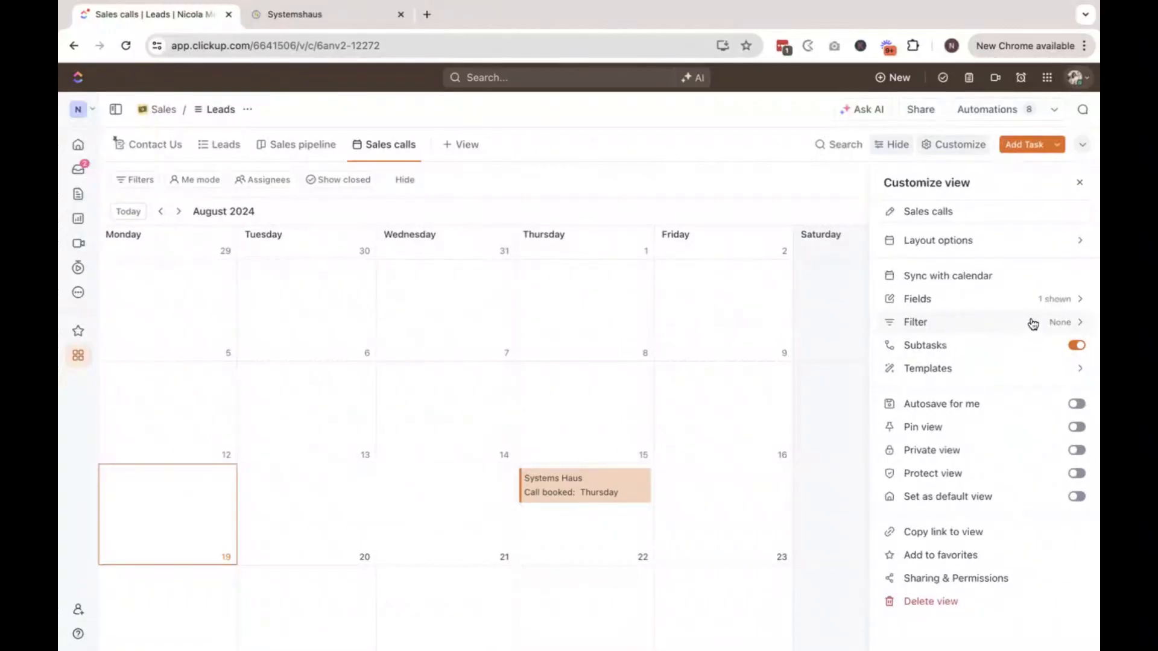
click(1077, 299)
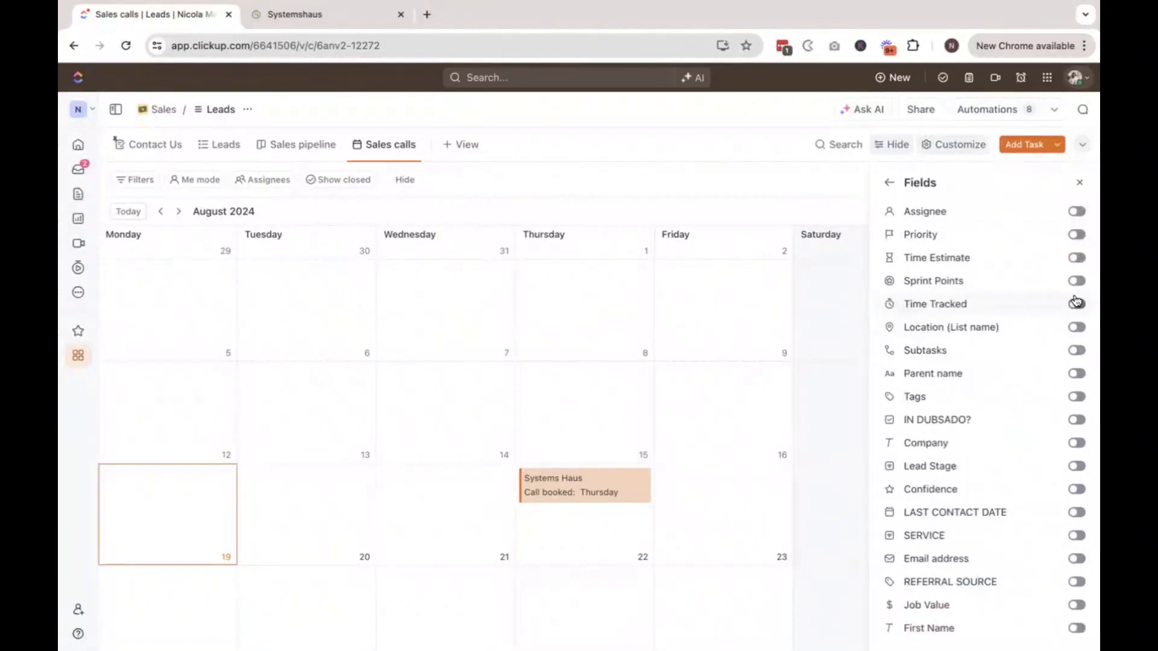
click(1077, 211)
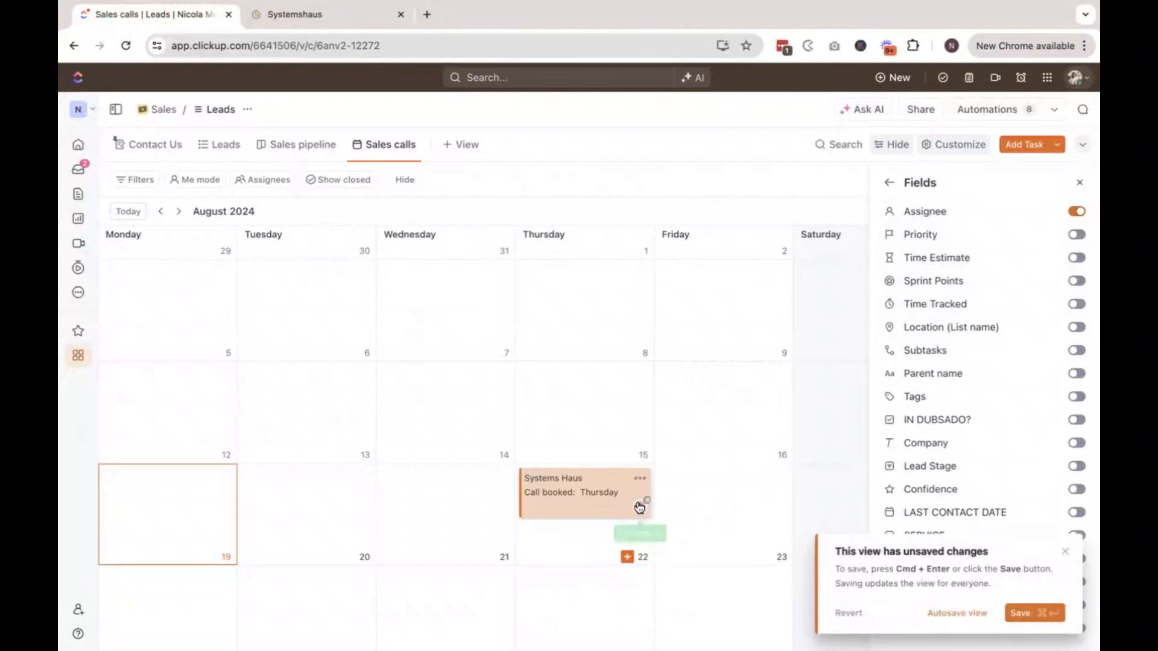
mouse_move(637, 509)
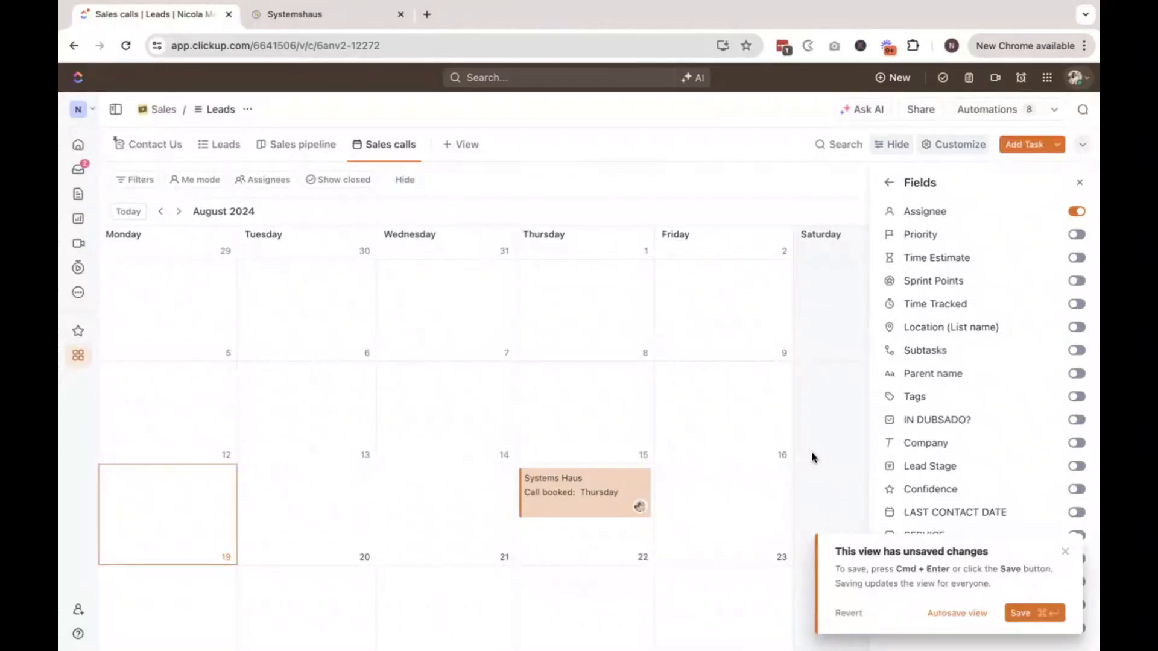
click(691, 130)
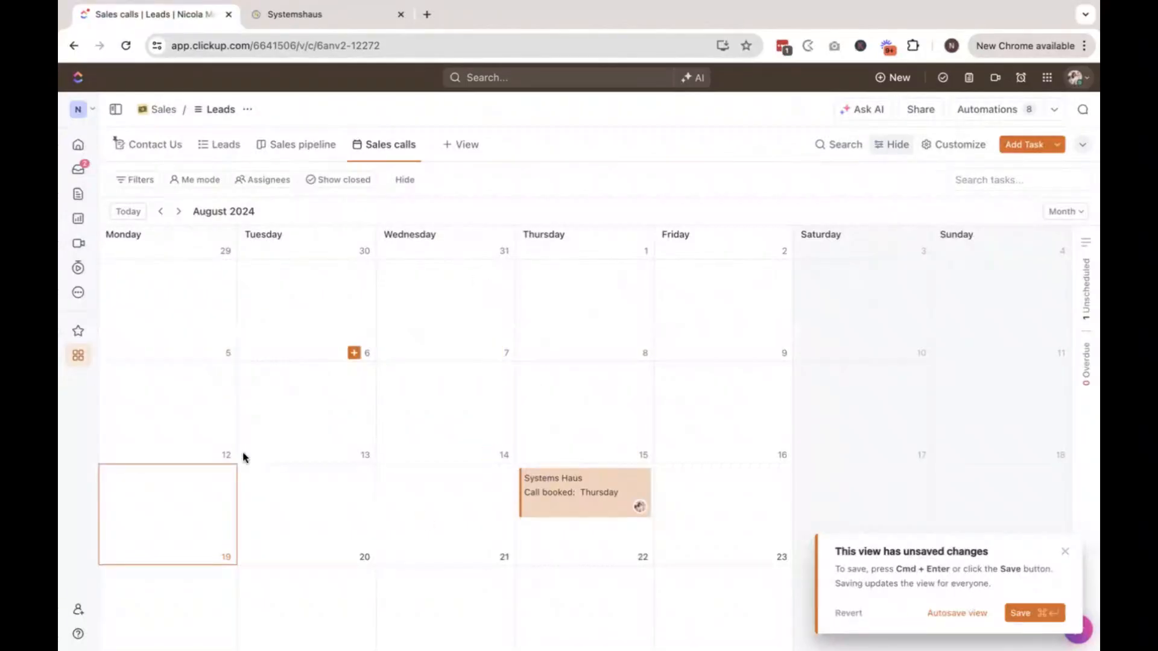
scroll(295, 481, down, 1)
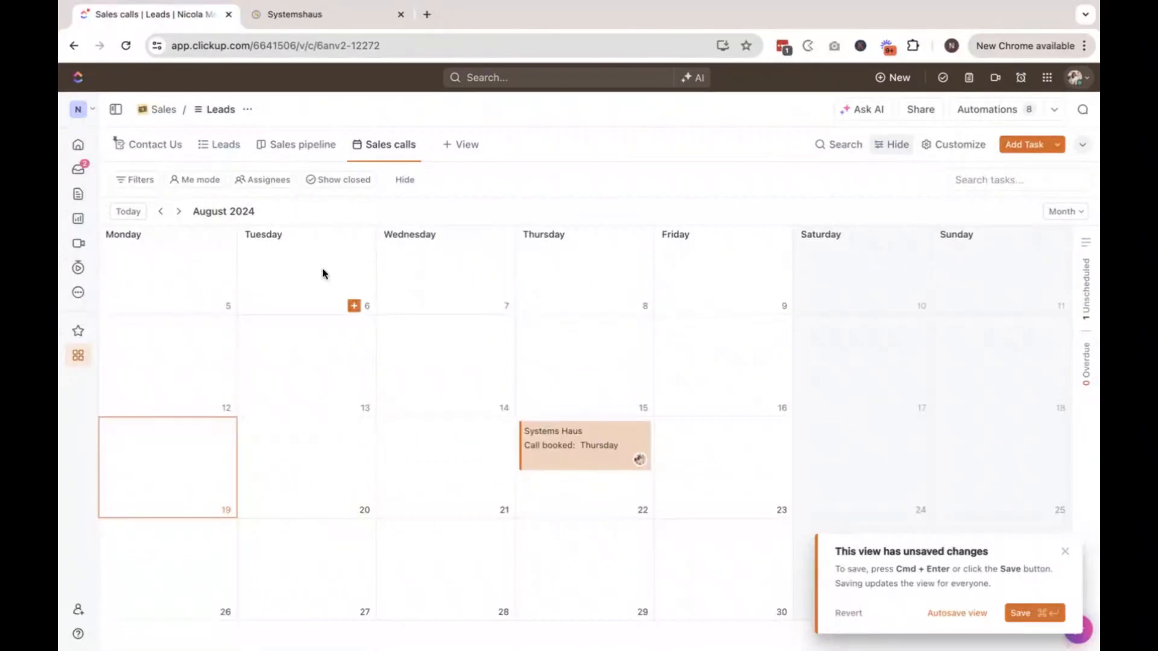
Step: From the Sales pipeline board, open the automation that sends an email when a task is created and review its Created by sources
click(291, 146)
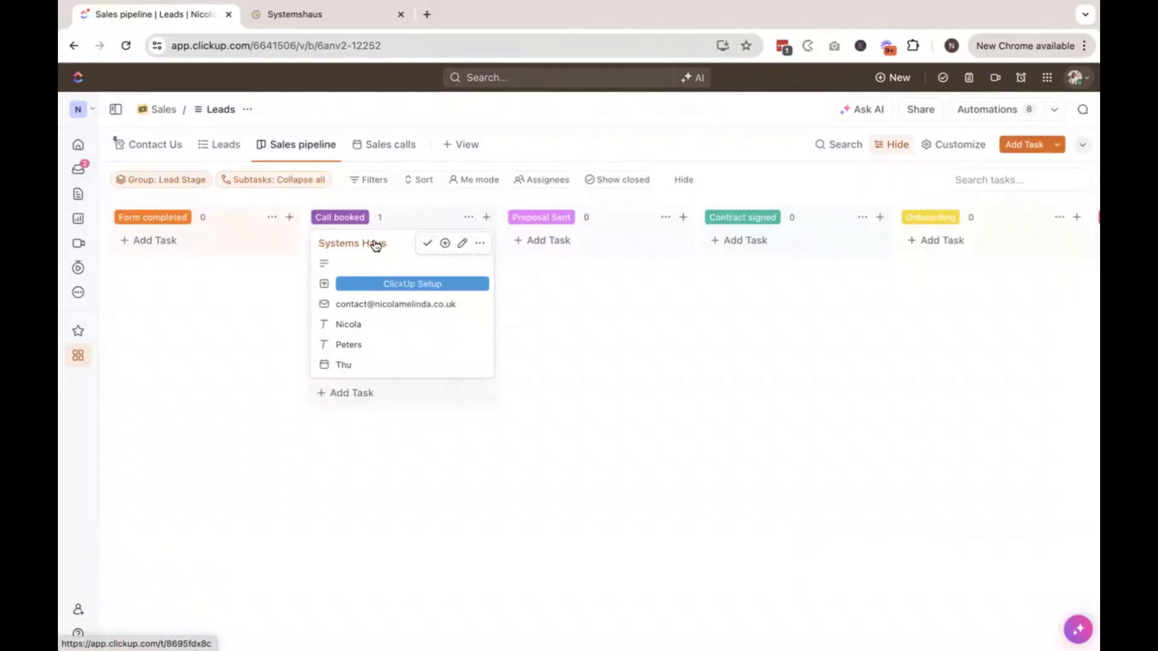
click(978, 111)
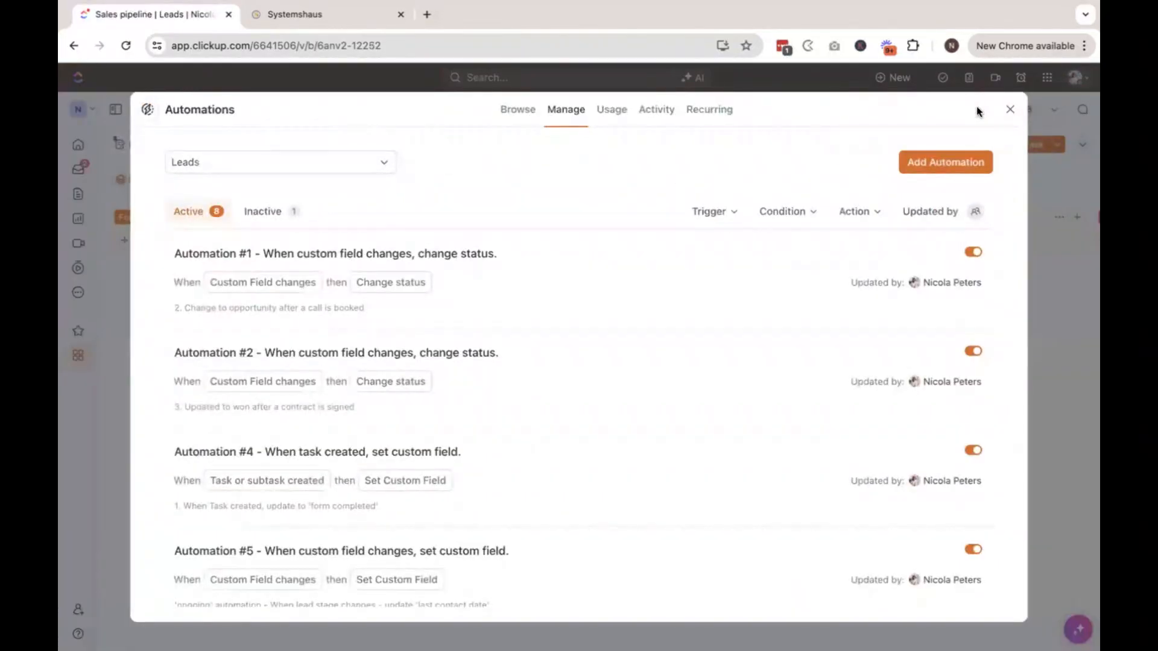
scroll(654, 273, down, 5)
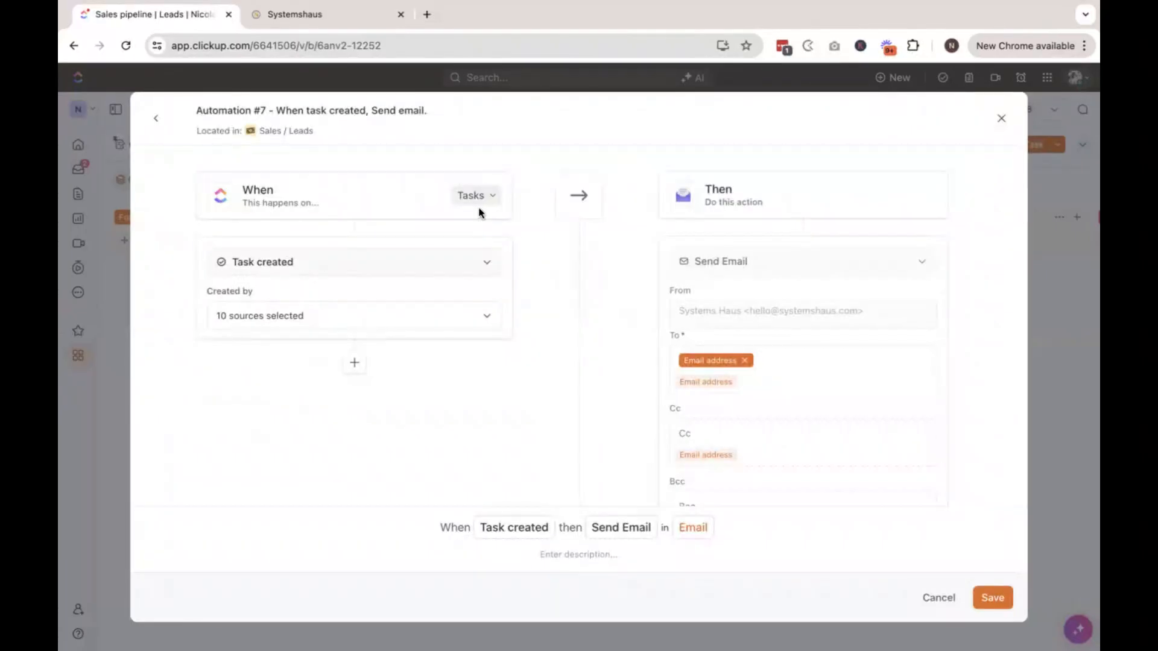
click(480, 319)
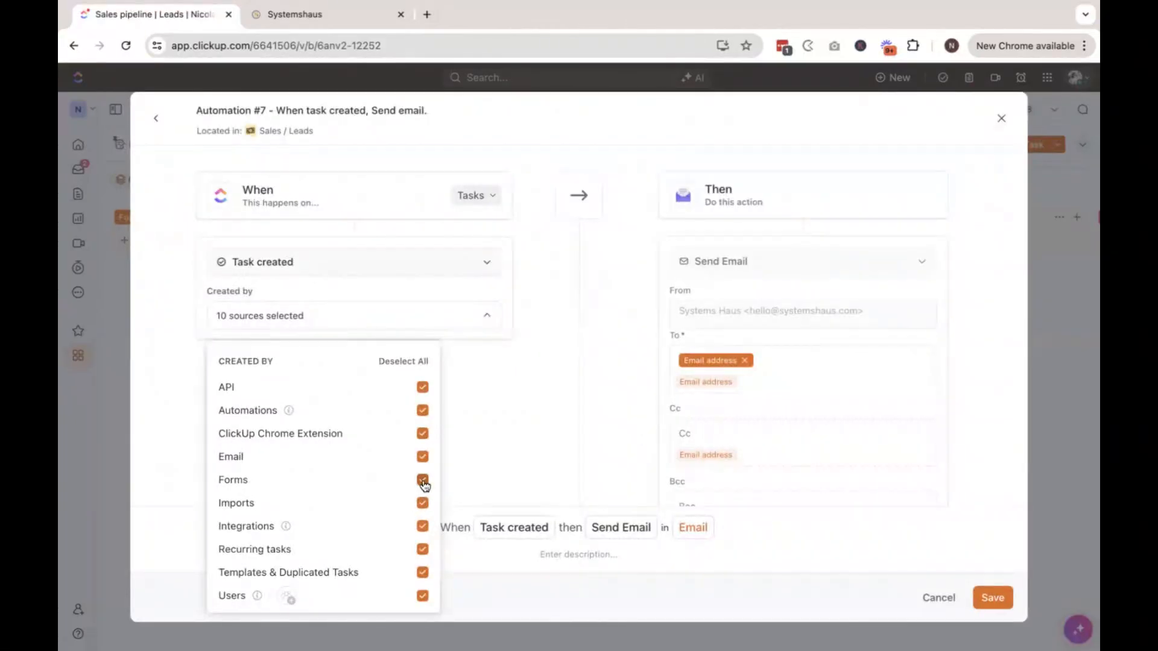
click(586, 396)
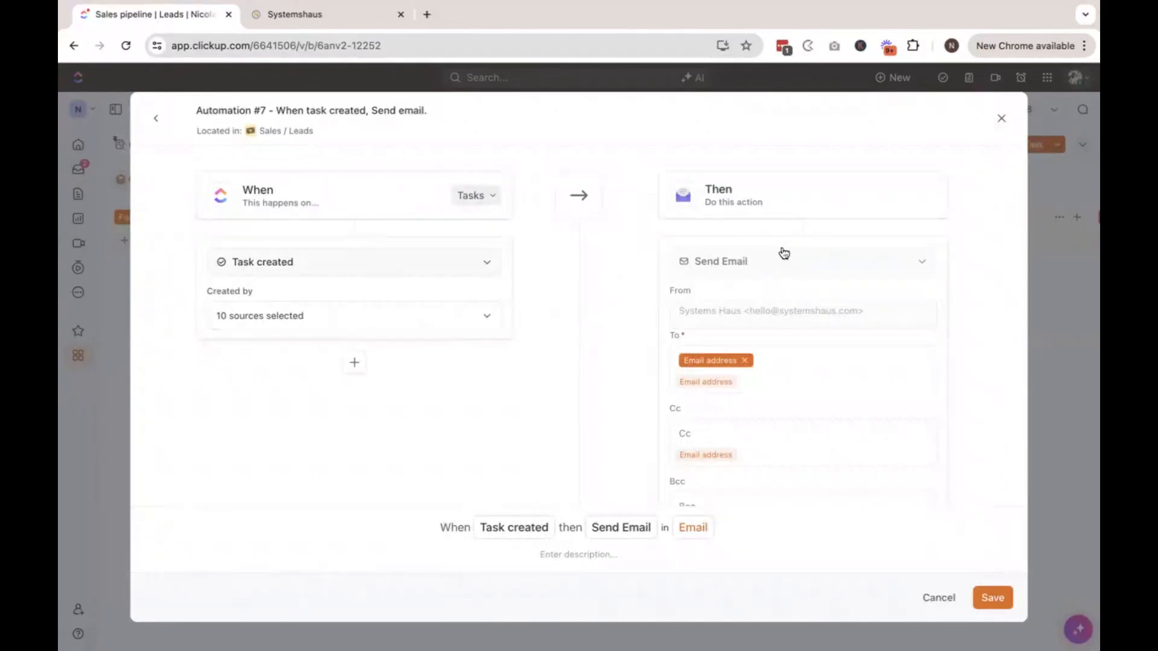
Step: Examine the Send Email action's sender, recipient, subject, body with booking link, signature and available fields
scroll(801, 450, down, 5)
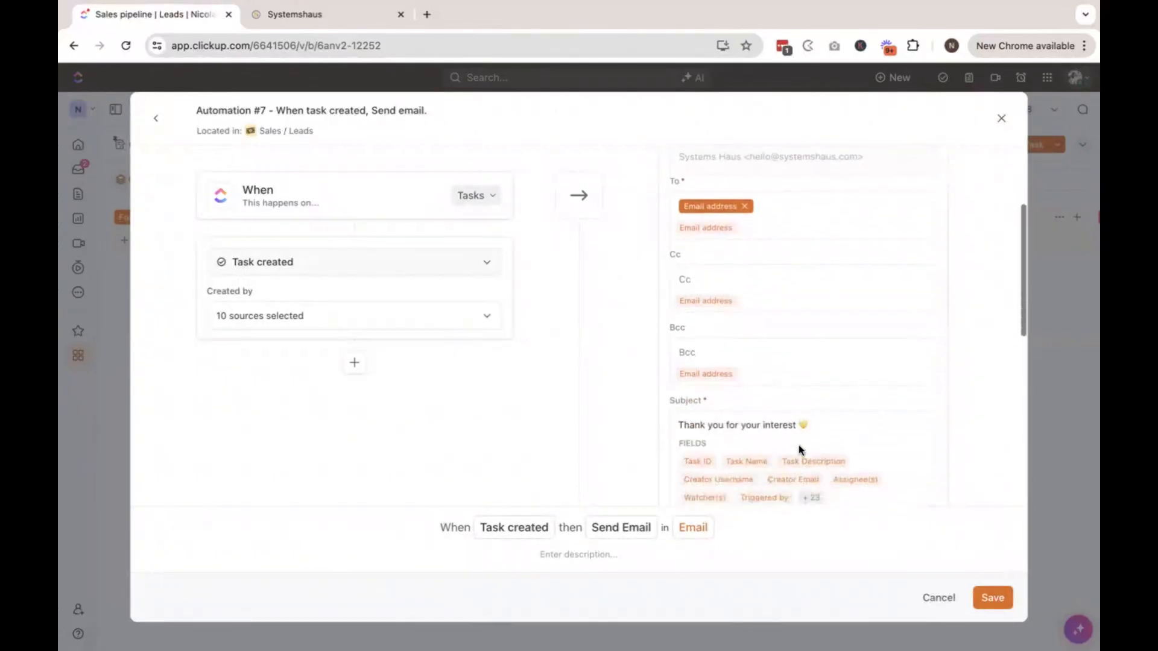
scroll(824, 277, up, 5)
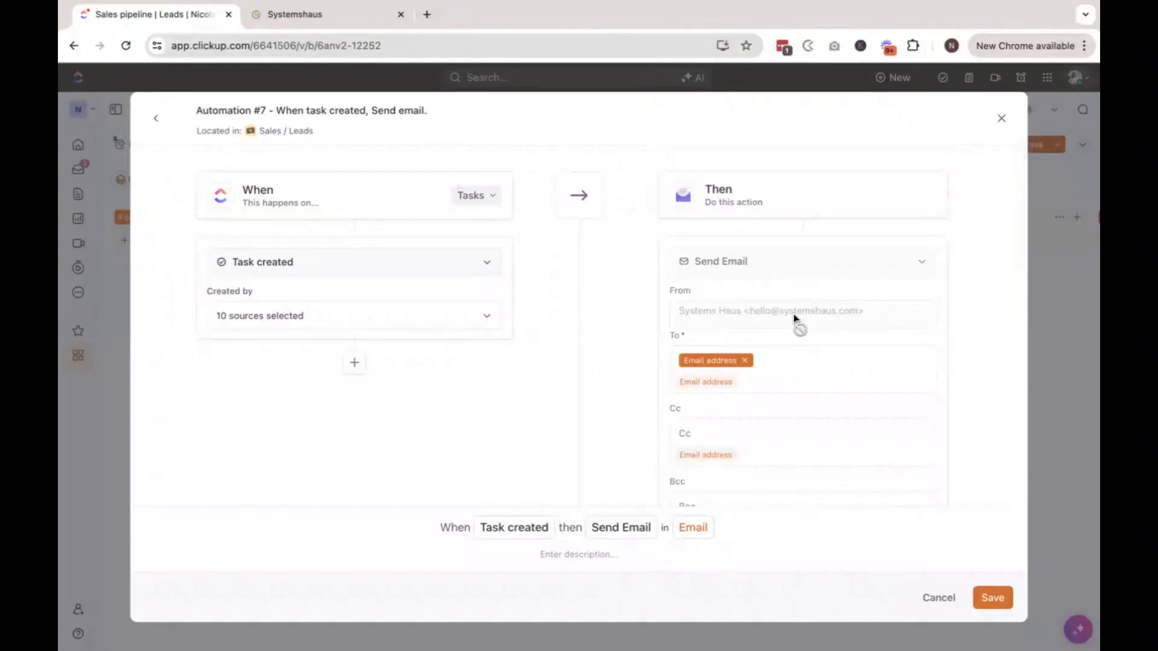
scroll(794, 318, down, 3)
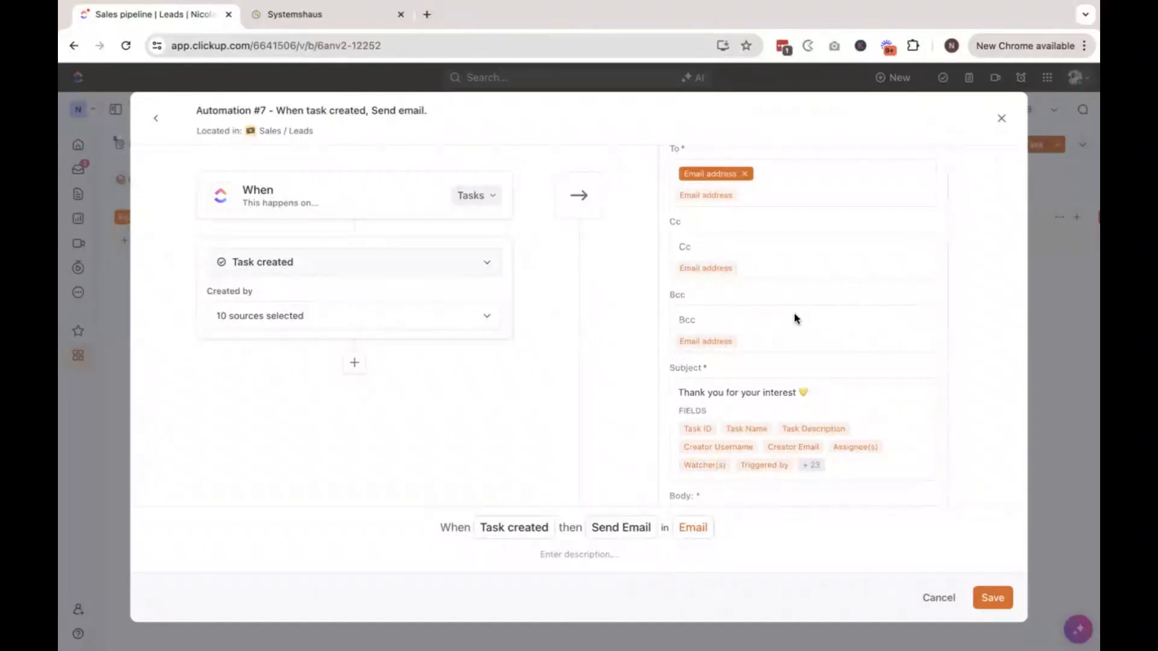
scroll(794, 318, down, 4)
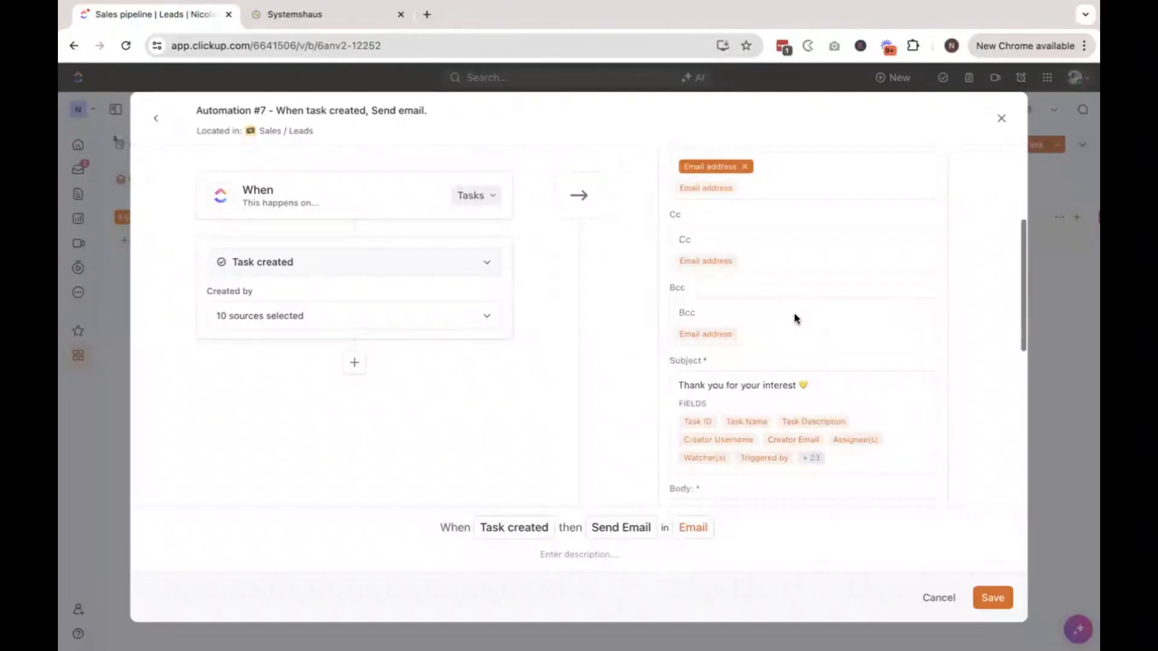
scroll(778, 381, down, 3)
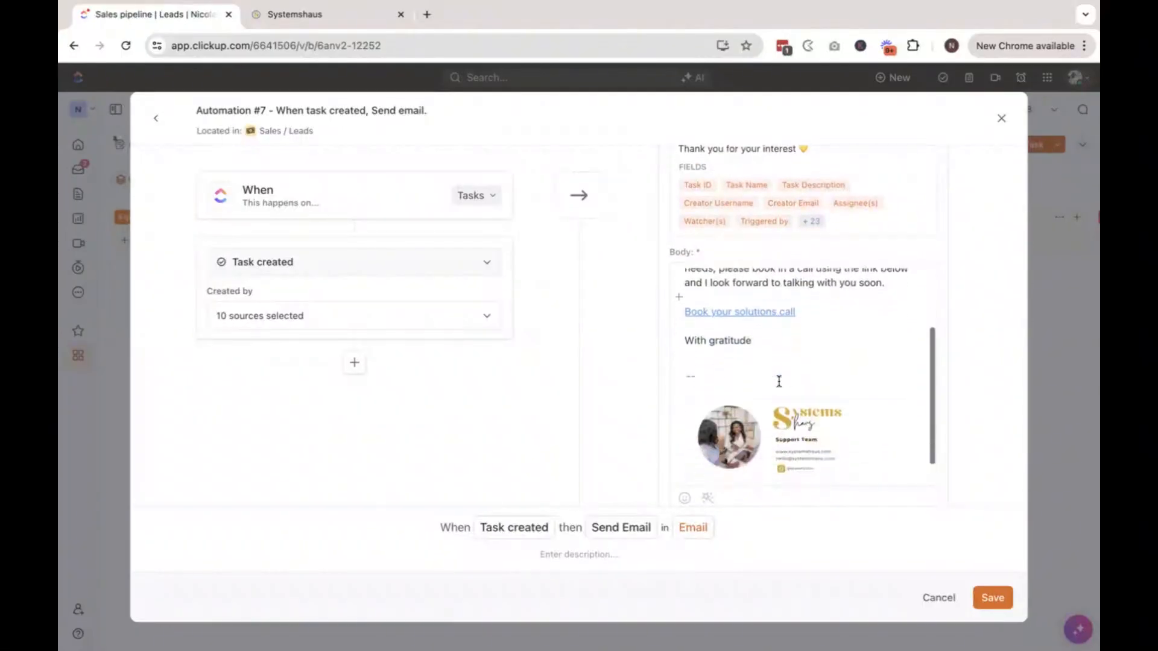
scroll(778, 381, up, 3)
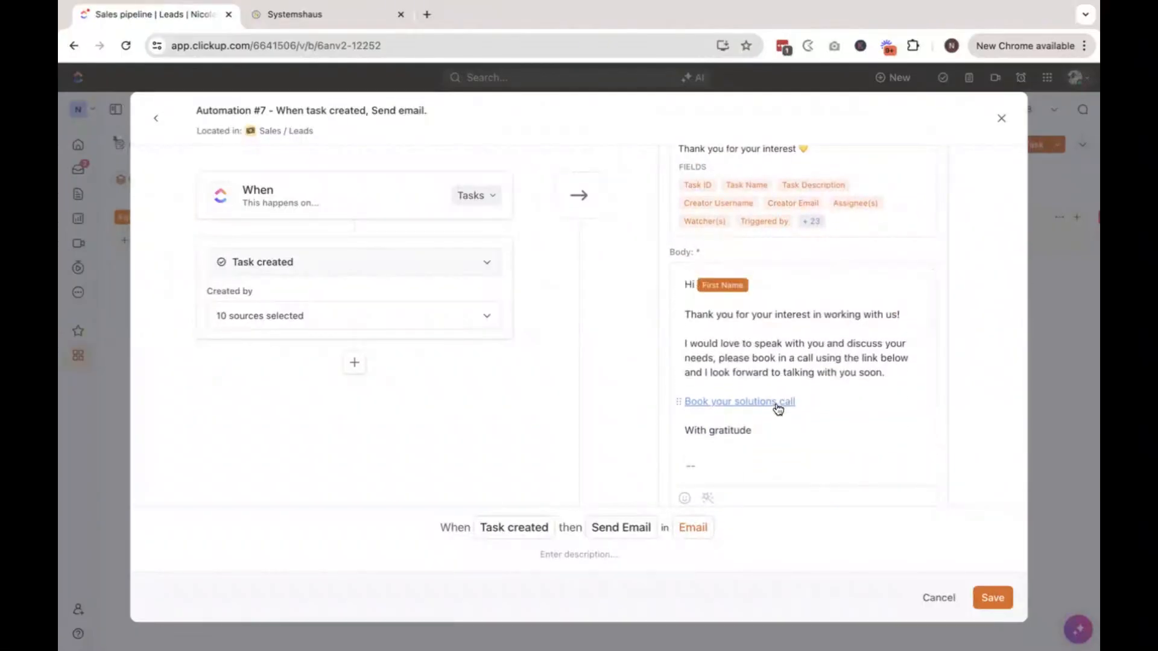
mouse_move(765, 407)
scroll(815, 352, down, 3)
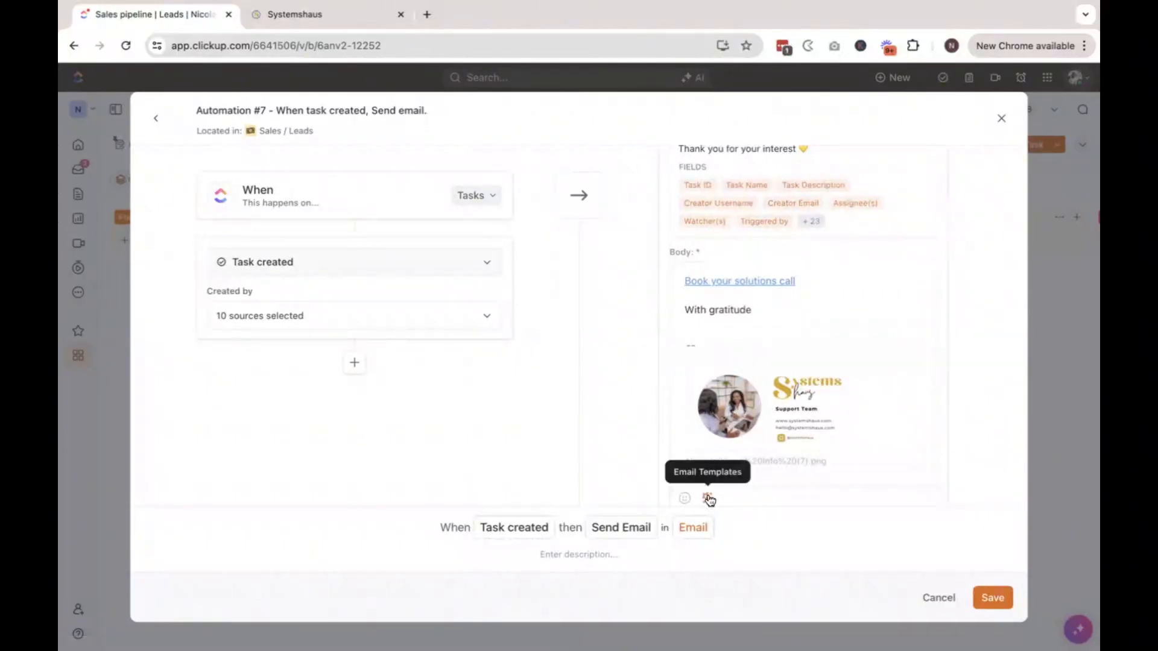
scroll(737, 394, down, 3)
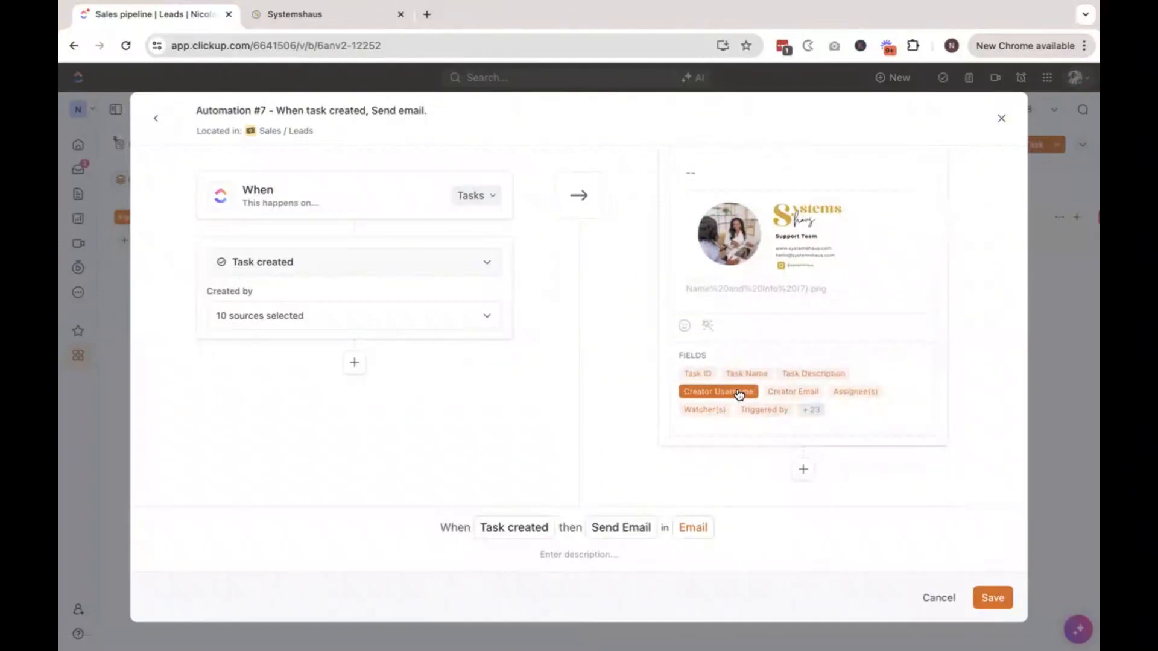
Step: Return to the list of Leads automations, review the remaining ones and close it
click(156, 121)
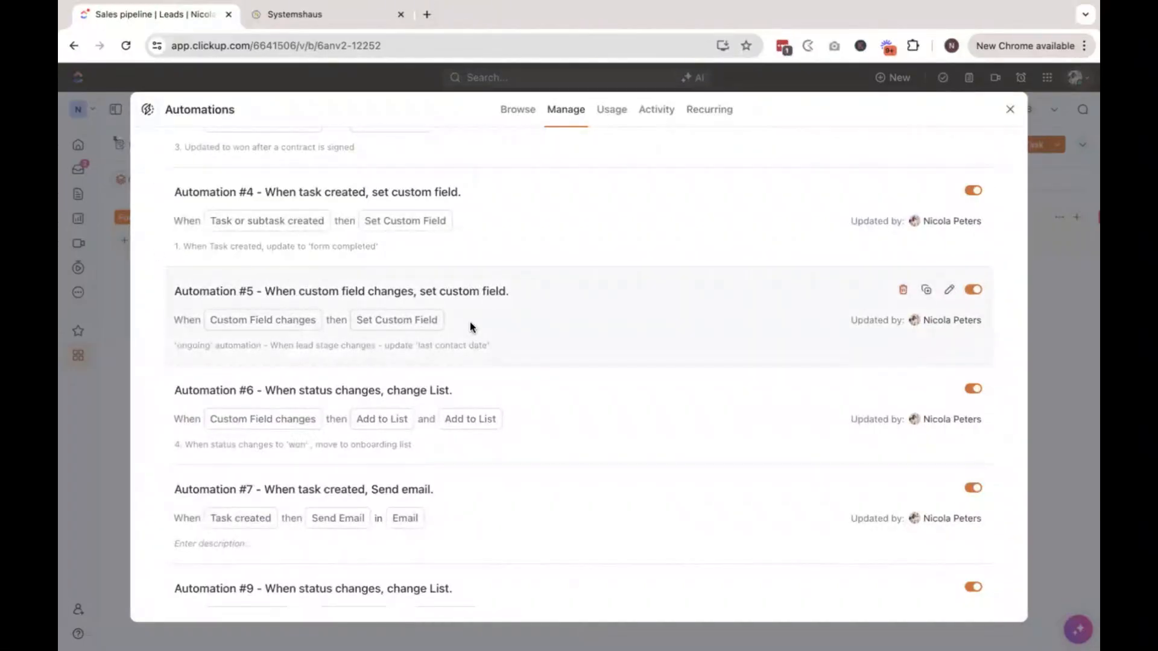
scroll(501, 240, down, 3)
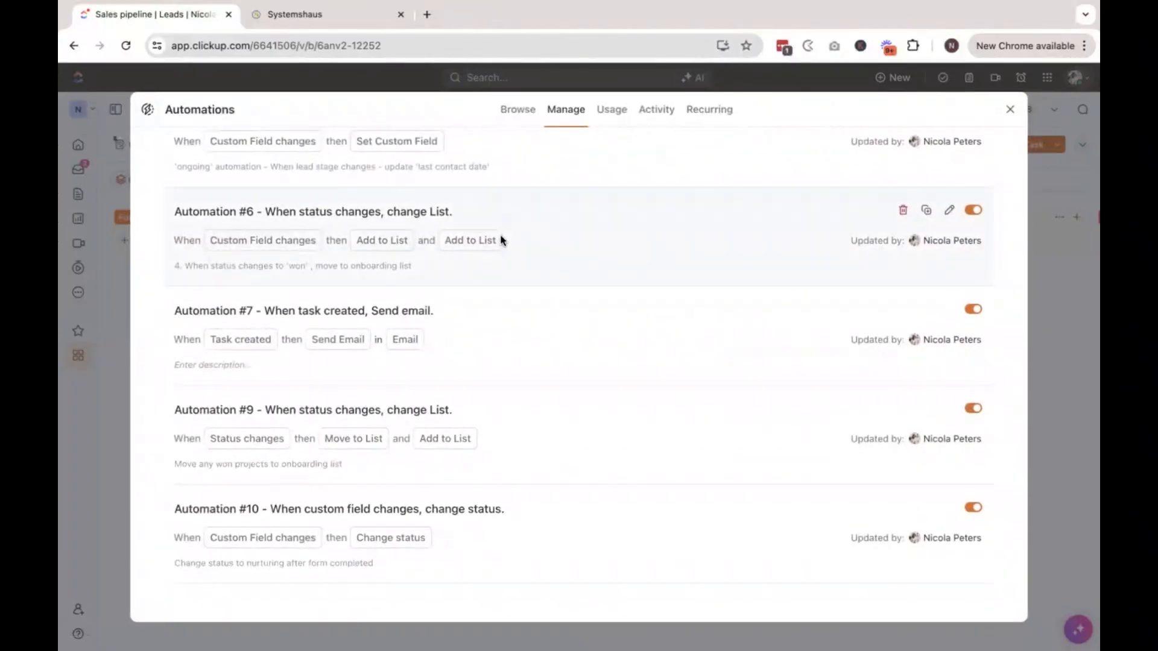
click(1010, 109)
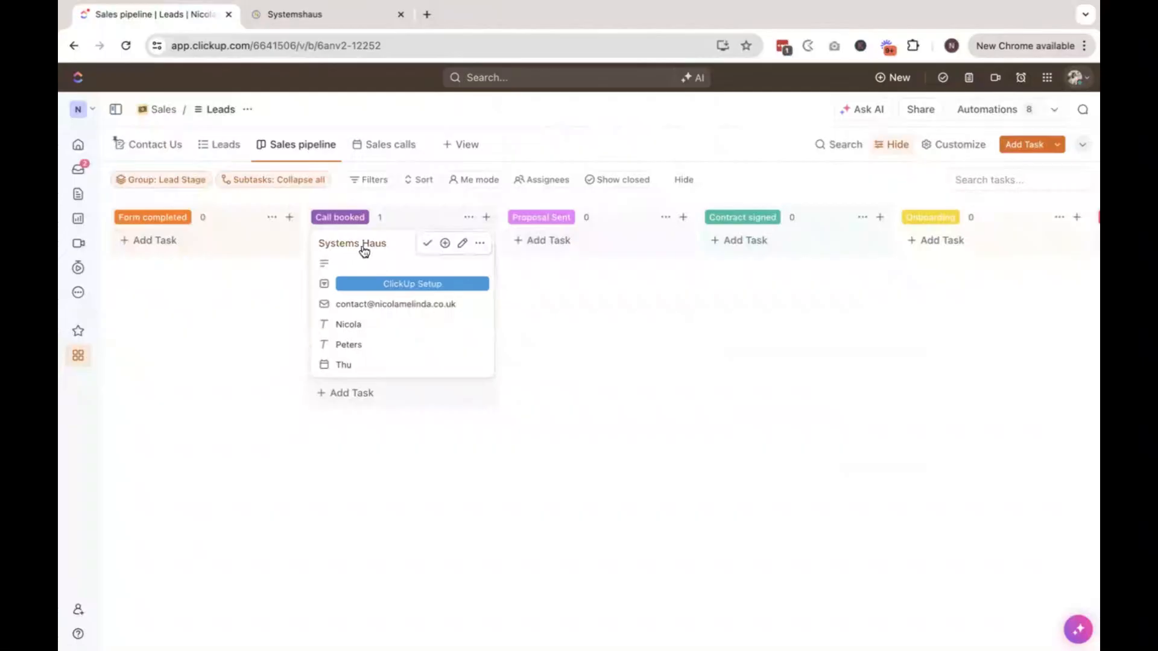
Step: Review the Status and Lead Stage options of the Systems Haus task in the Leads list, then return to the Sales pipeline board
click(225, 148)
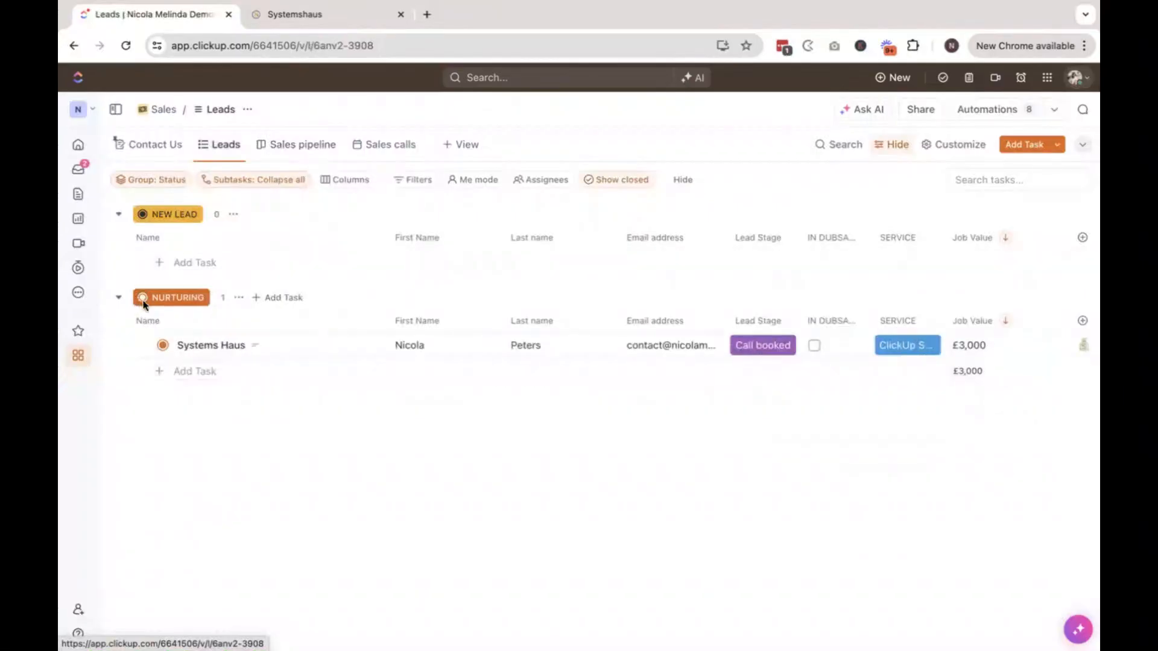
click(162, 346)
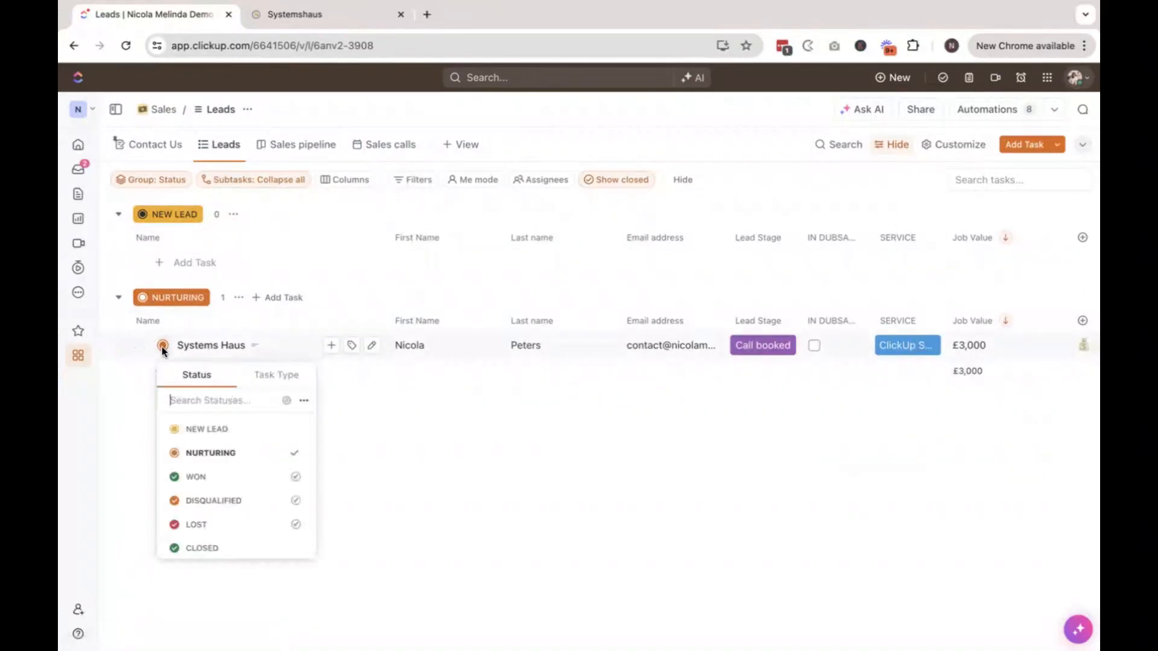
click(592, 406)
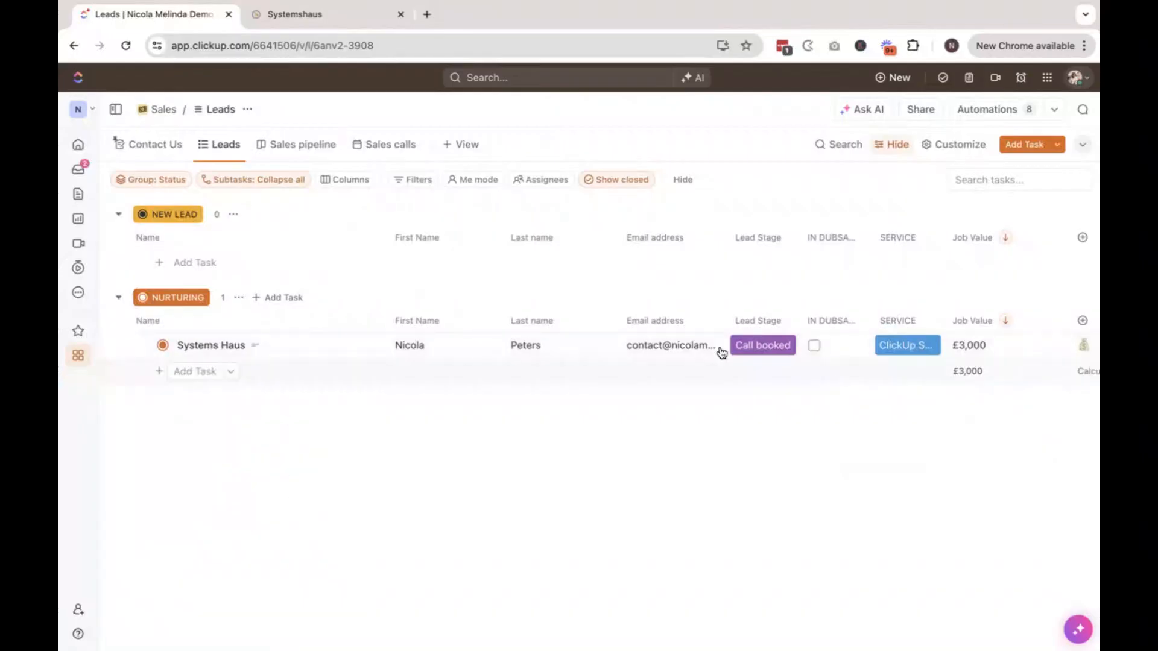
click(758, 349)
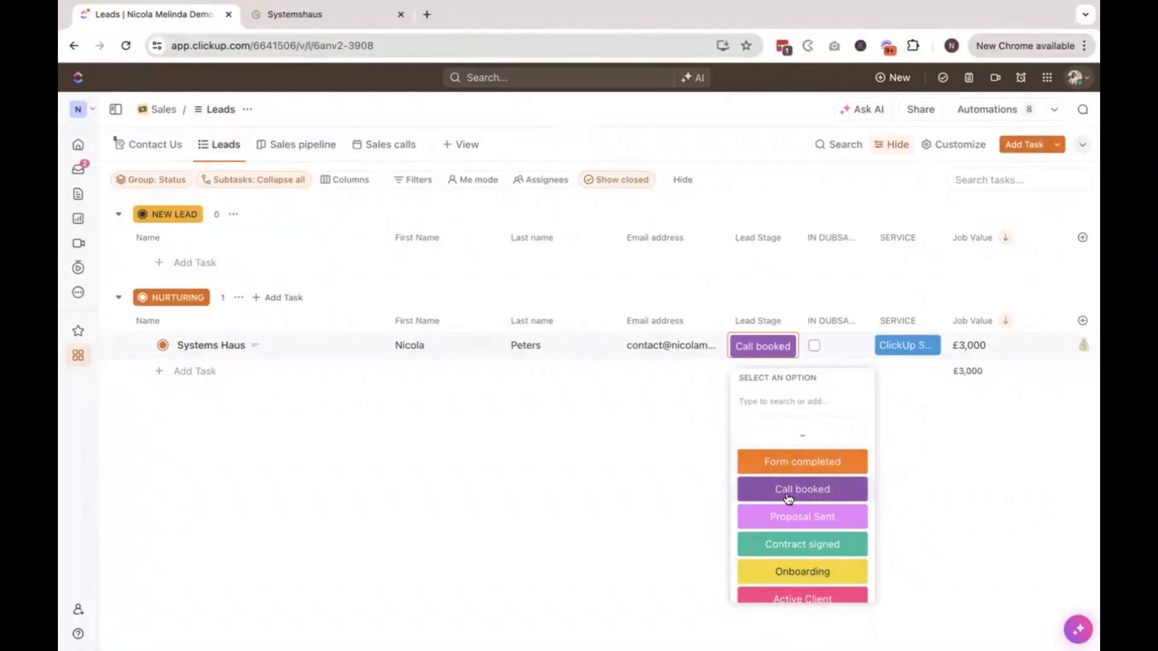
click(292, 427)
click(307, 144)
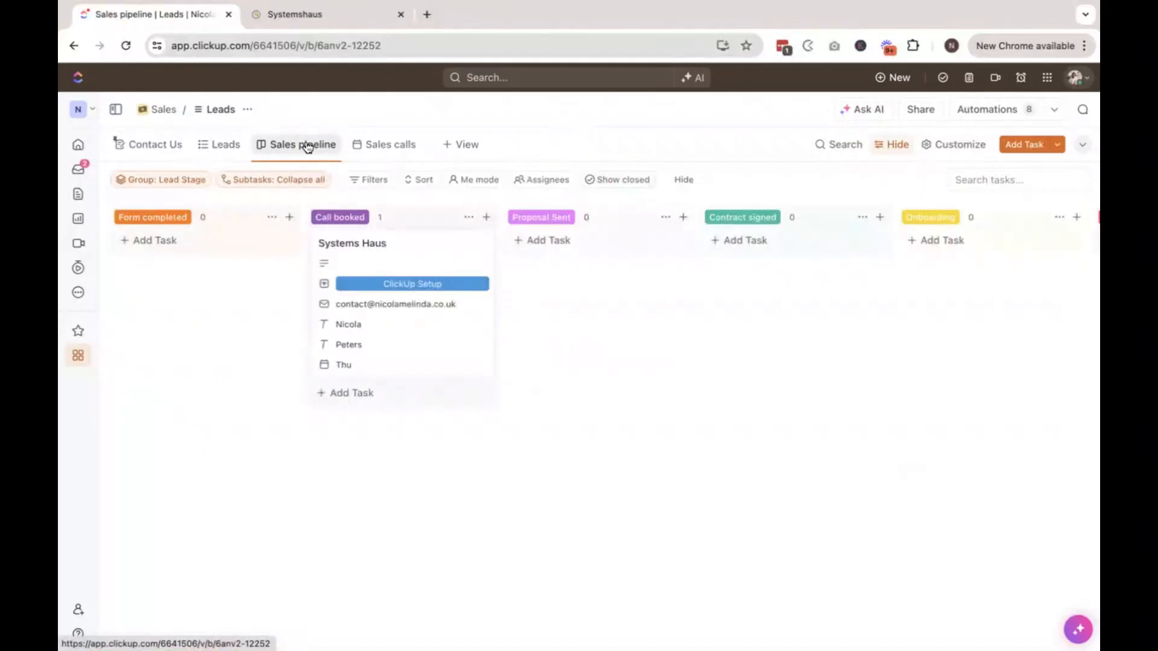
Step: Set the Sales pipeline board as the default view of the Leads list
click(307, 144)
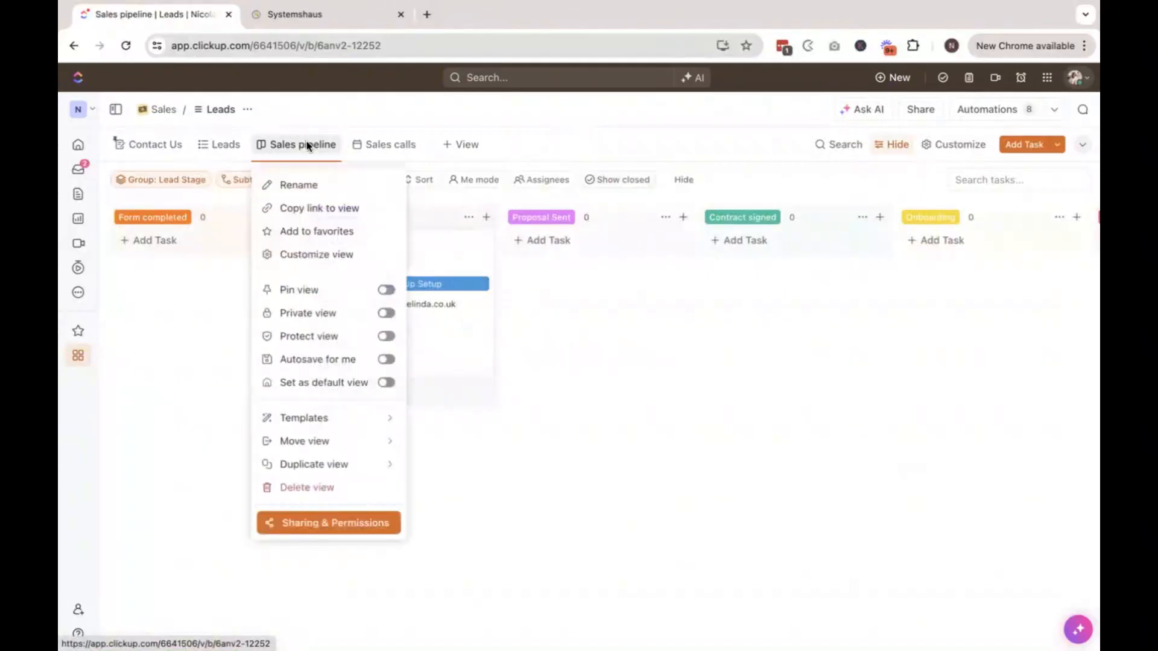
click(386, 382)
key(super+Return)
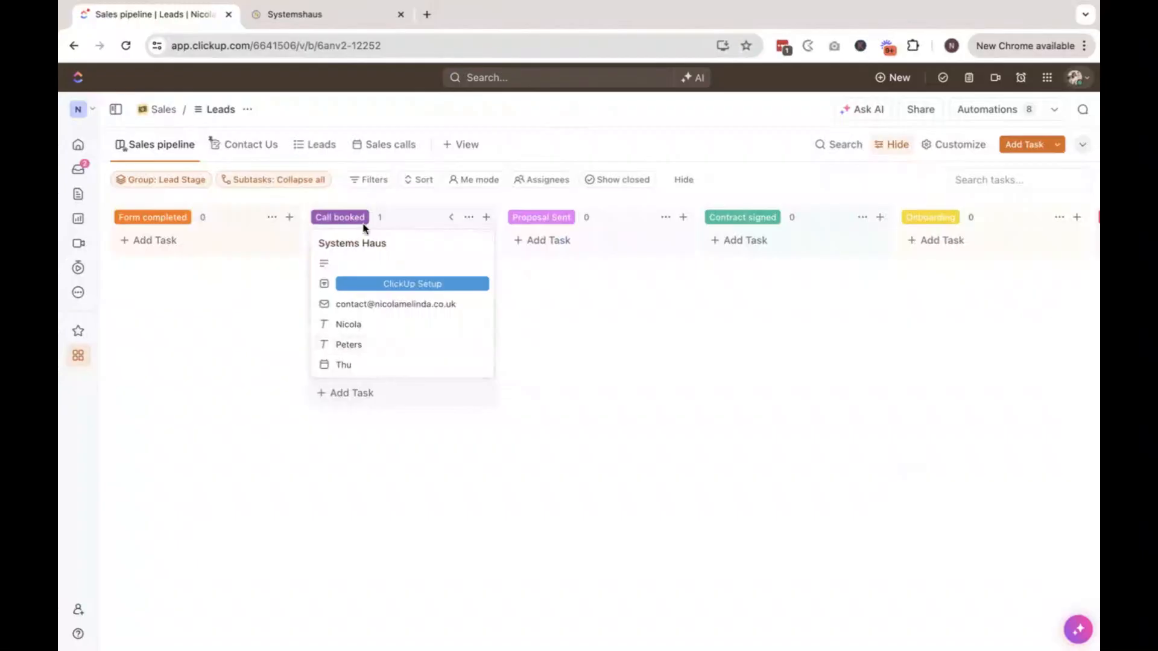
Step: Go back to the Leads view and review the available statuses for the Systems Haus task without changing its status
click(314, 146)
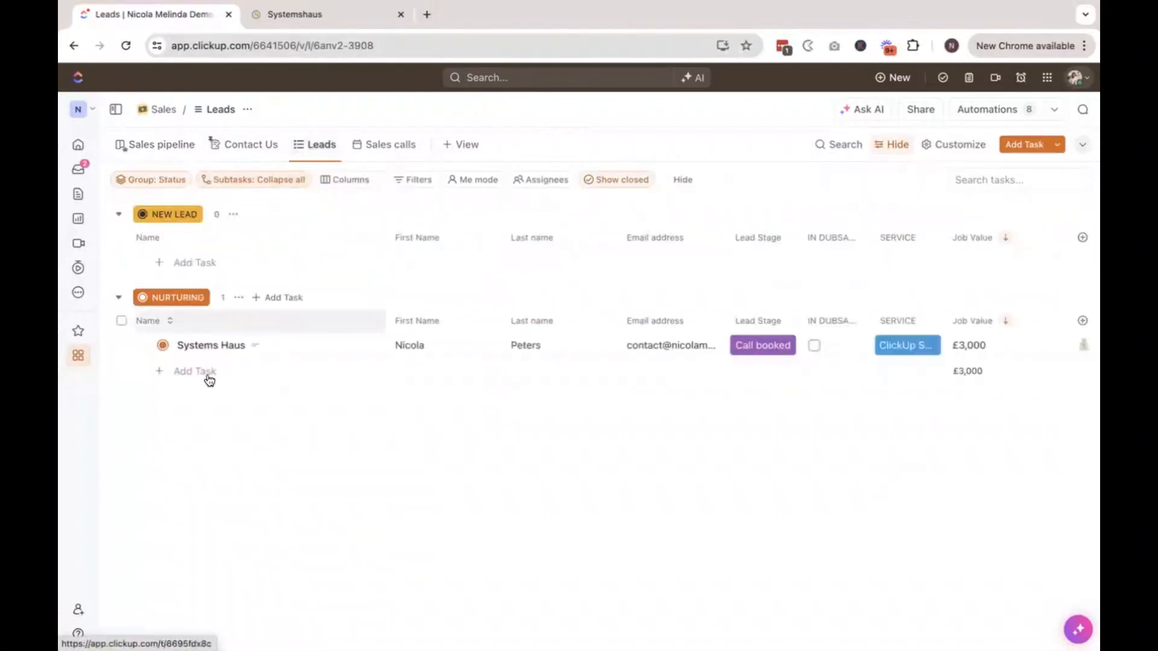
click(162, 344)
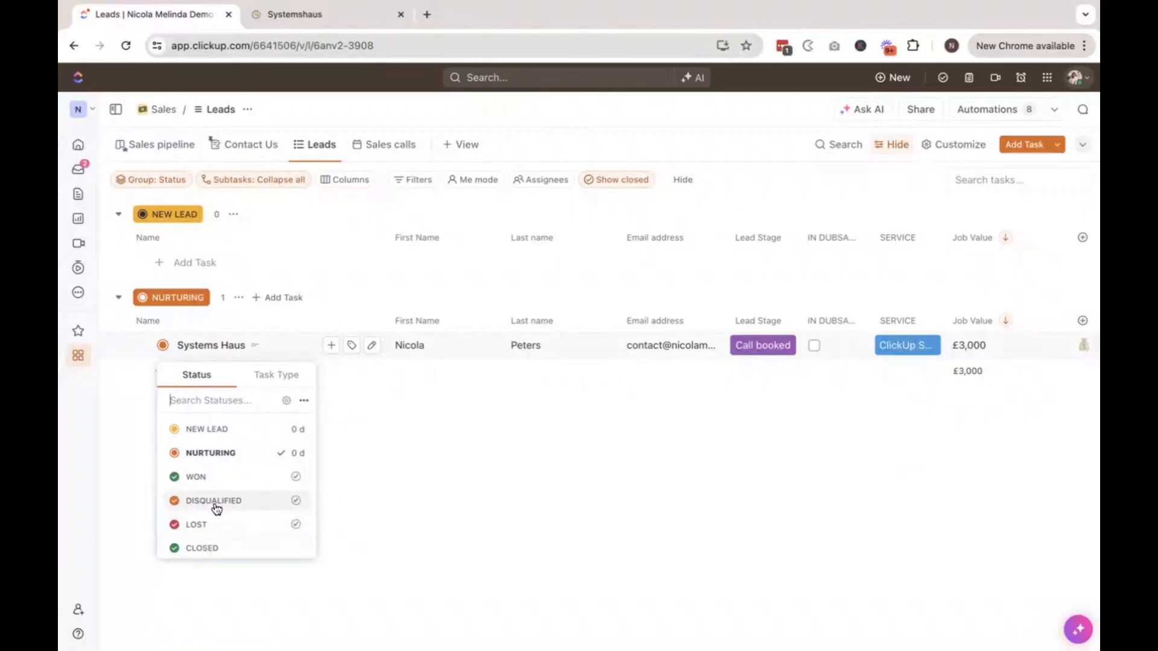
click(438, 496)
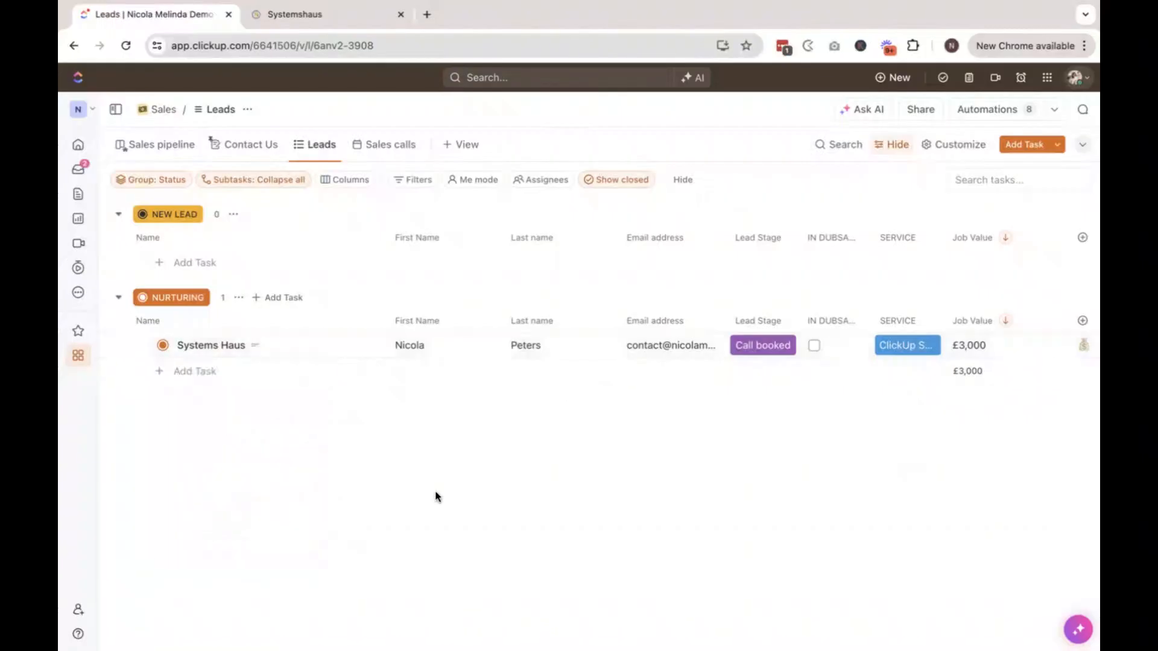
Step: Set the Lead Stage of the Systems Haus task to Contract signed and check its remaining columns
click(746, 346)
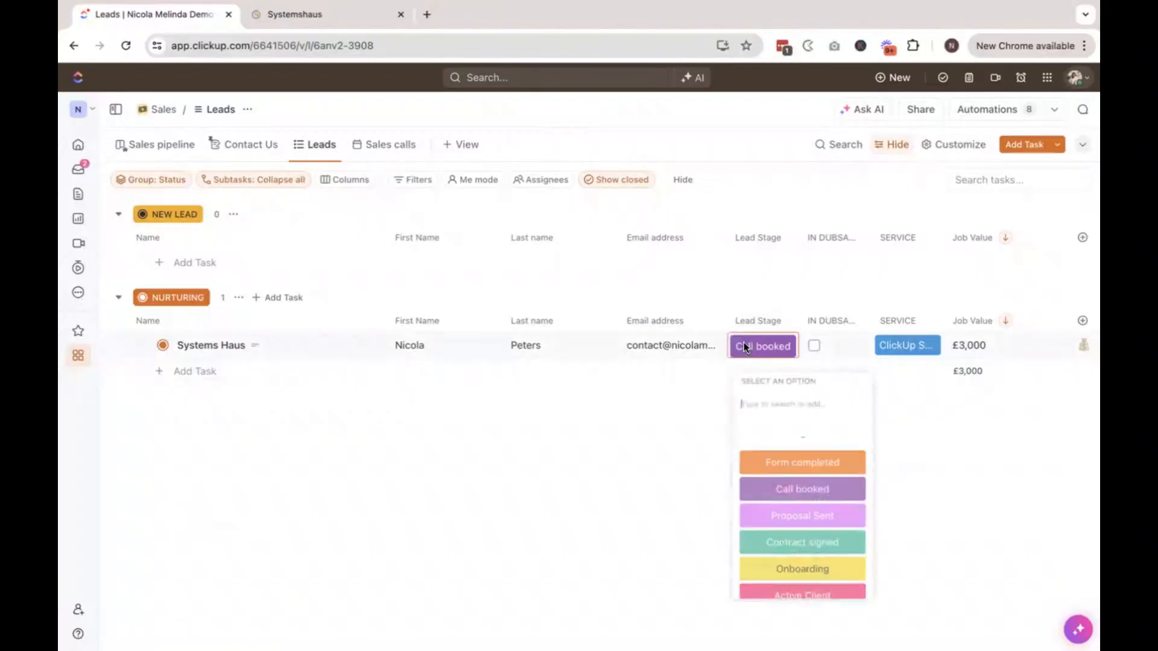
click(783, 545)
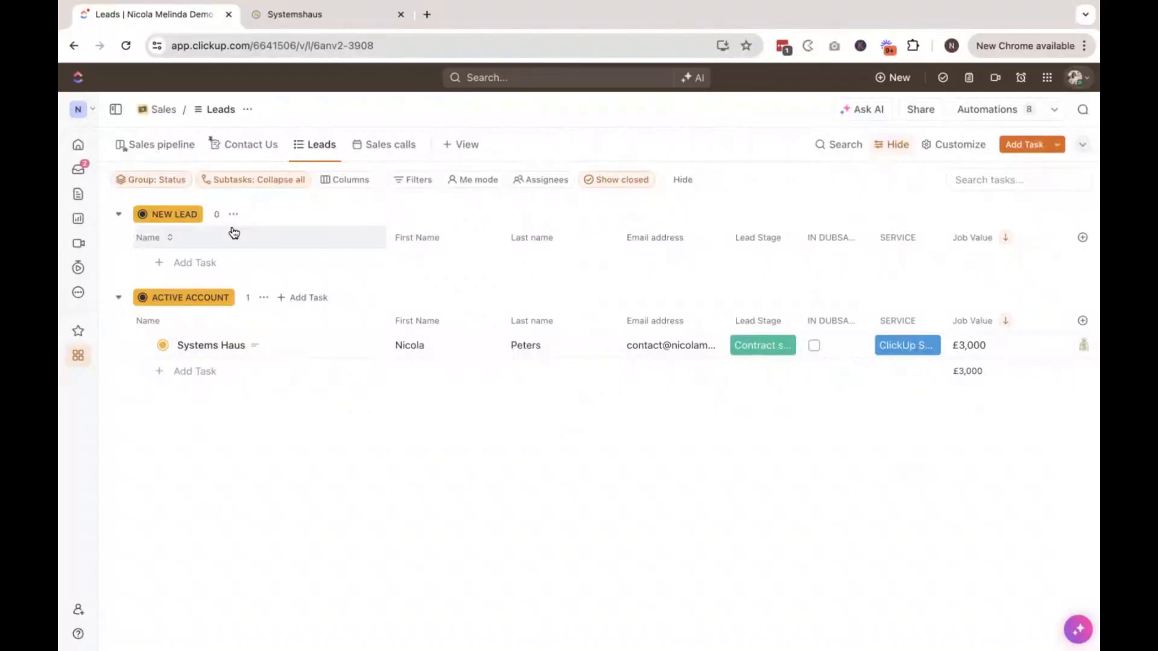
scroll(571, 344, right, 5)
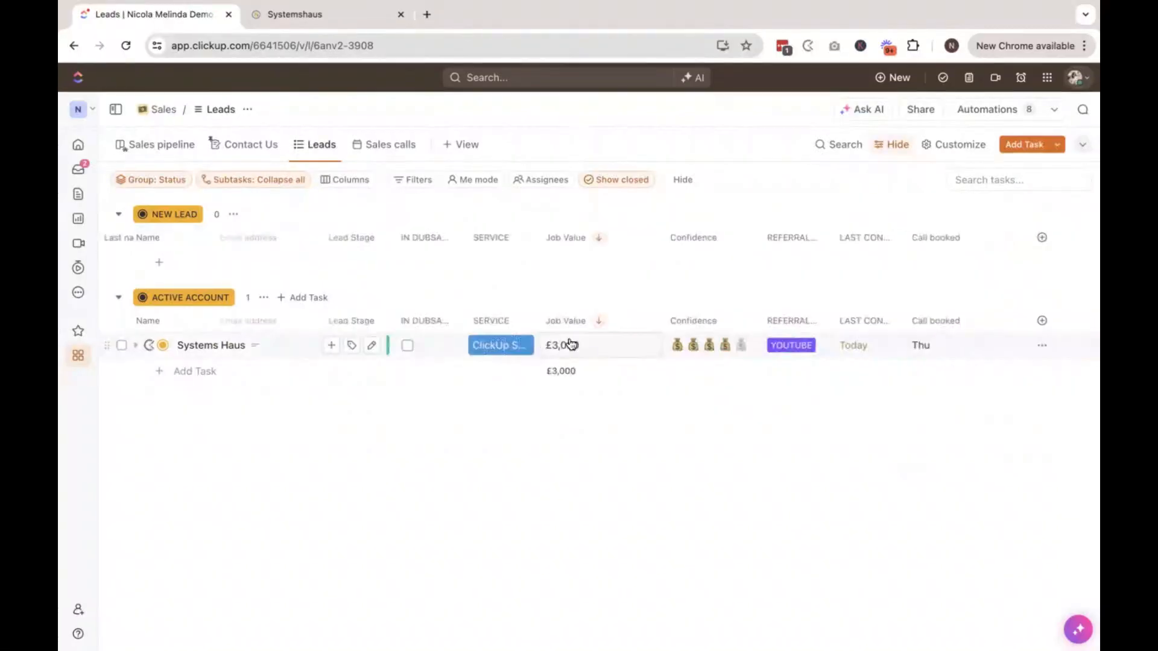